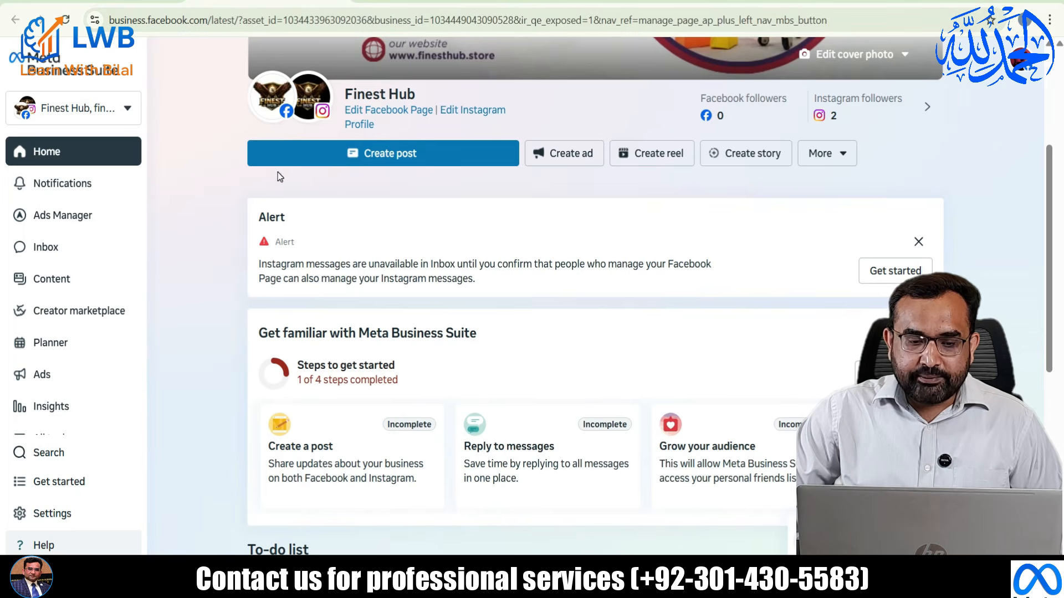
scroll(288, 144, up, 4)
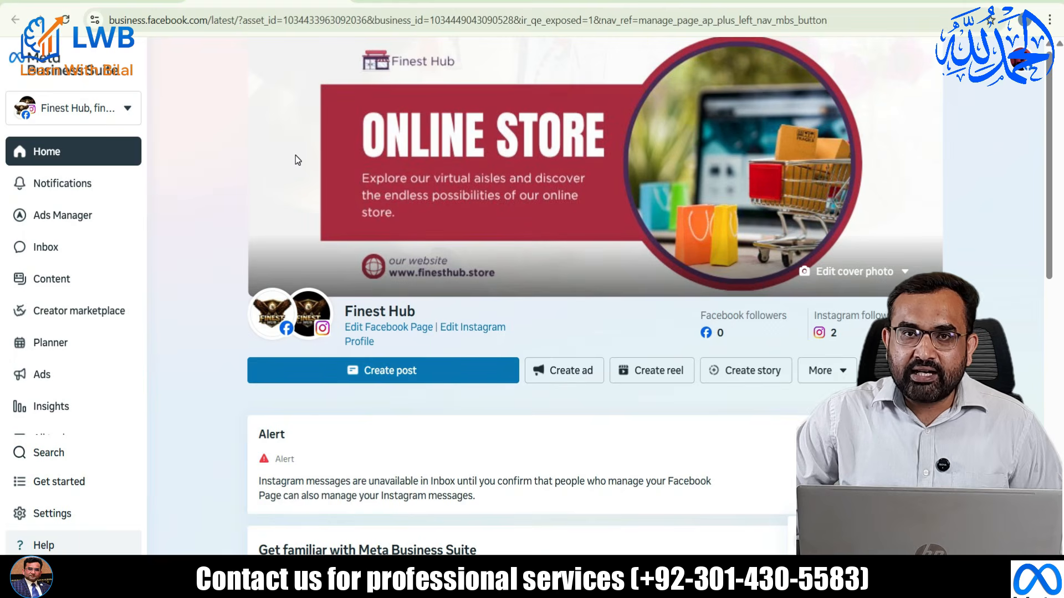
mouse_move(299, 330)
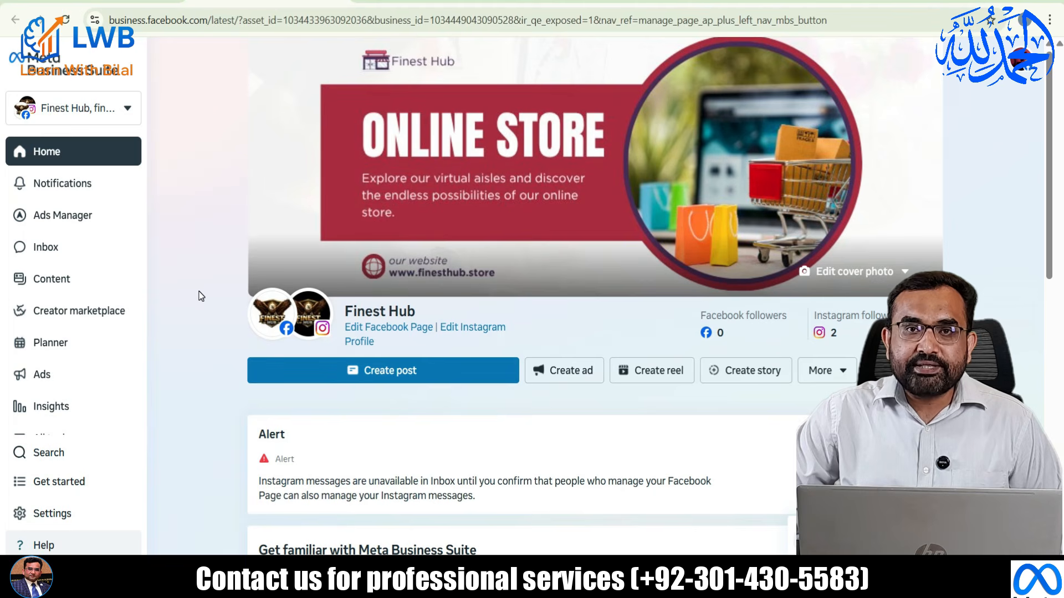
Step: Start a new business portfolio and name it "Finest Business Portfolio BM"
click(127, 110)
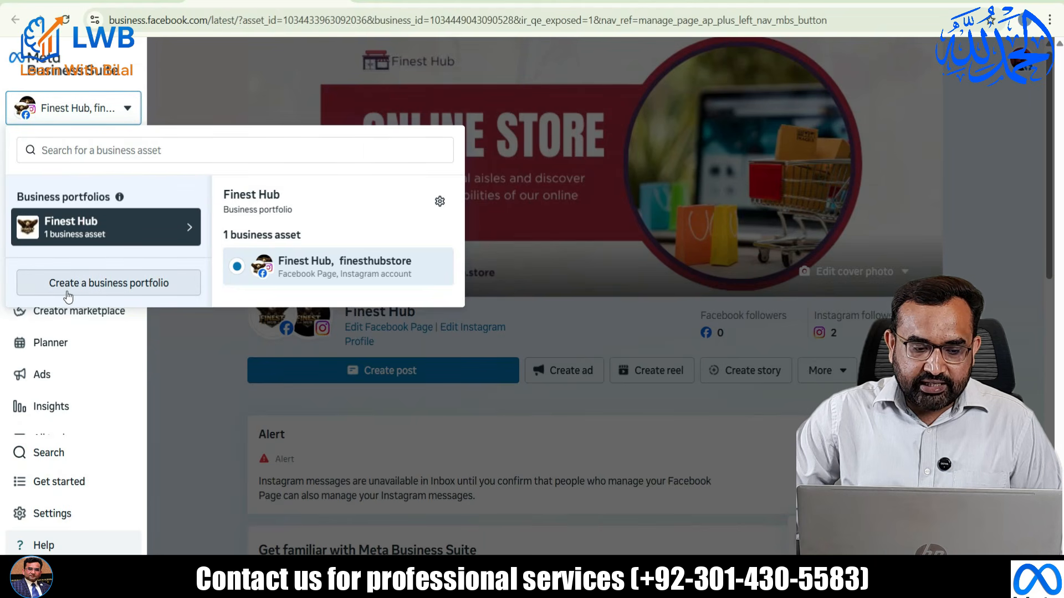
click(142, 283)
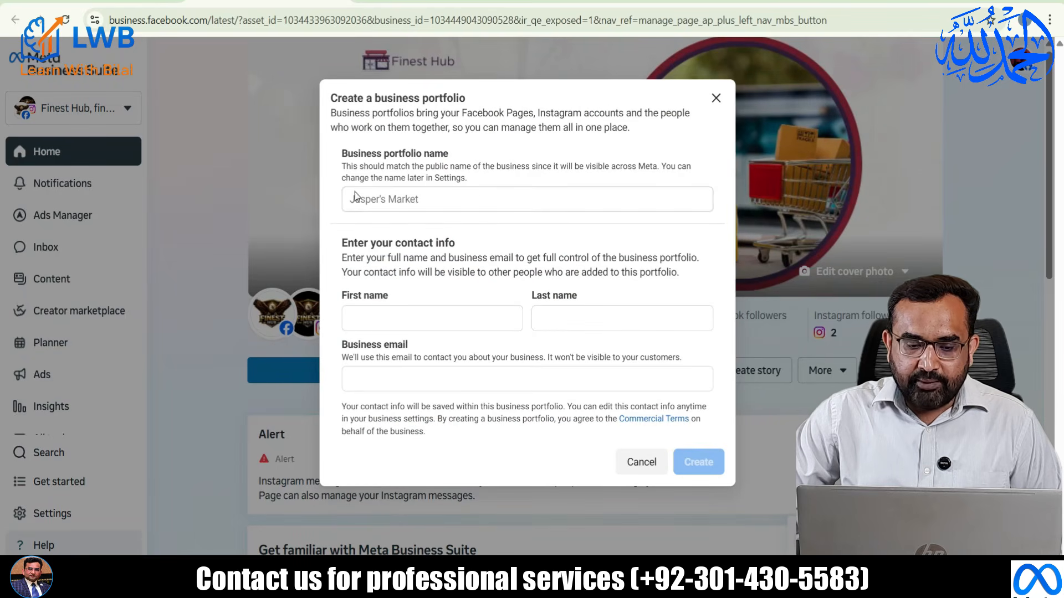
click(360, 198)
text(Fi)
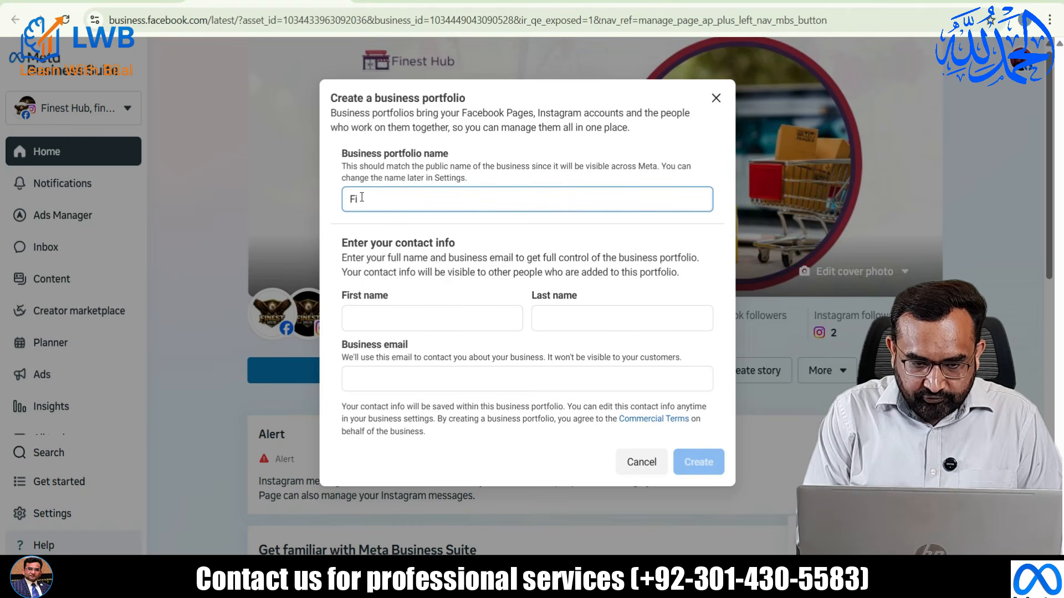
text(nex)
key(BackSpace)
text(st Business)
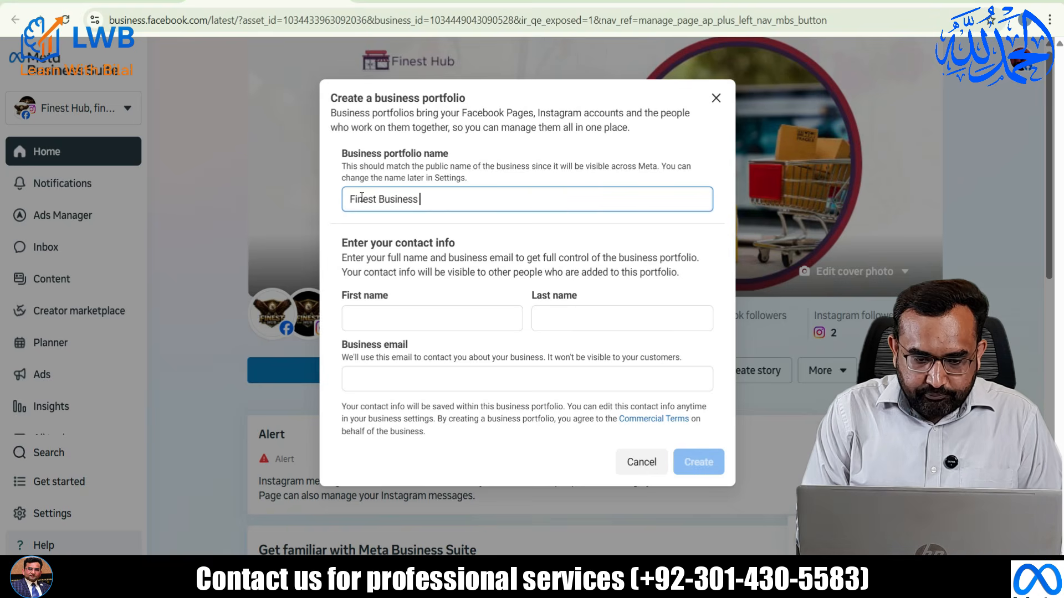
text( Port)
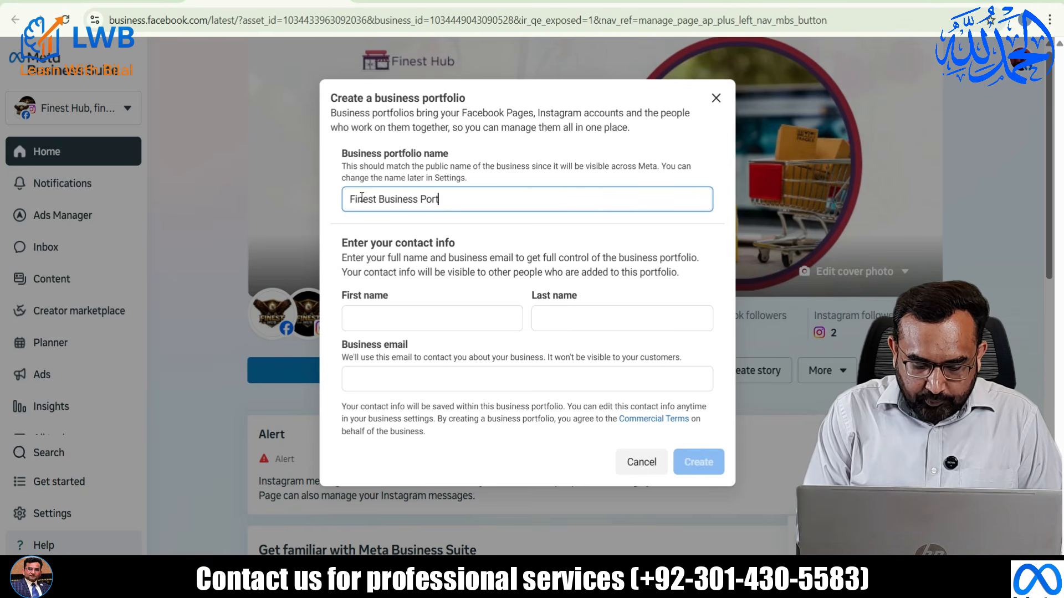
text(folio)
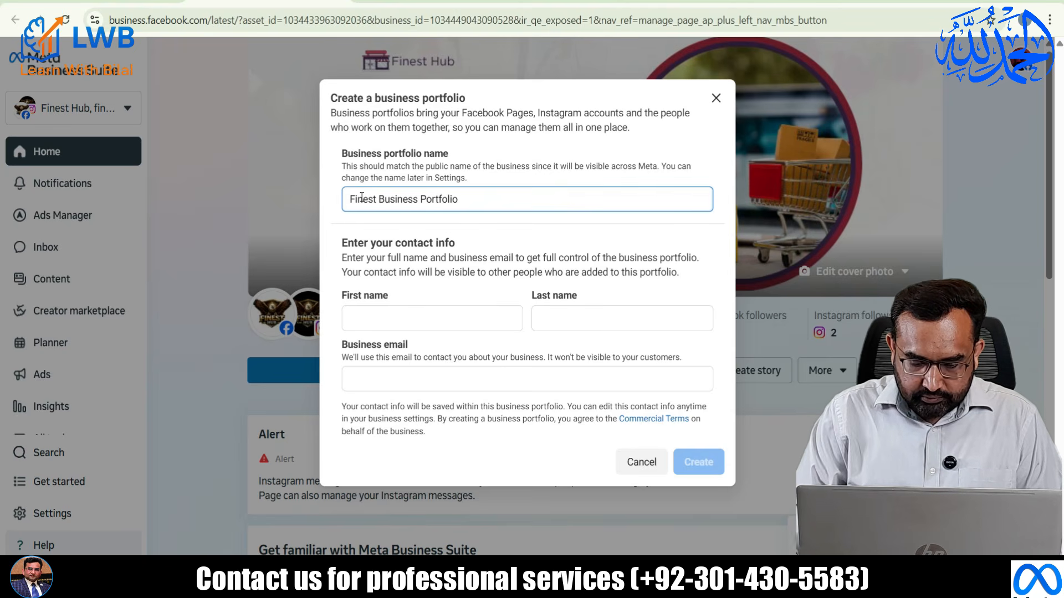
text(()
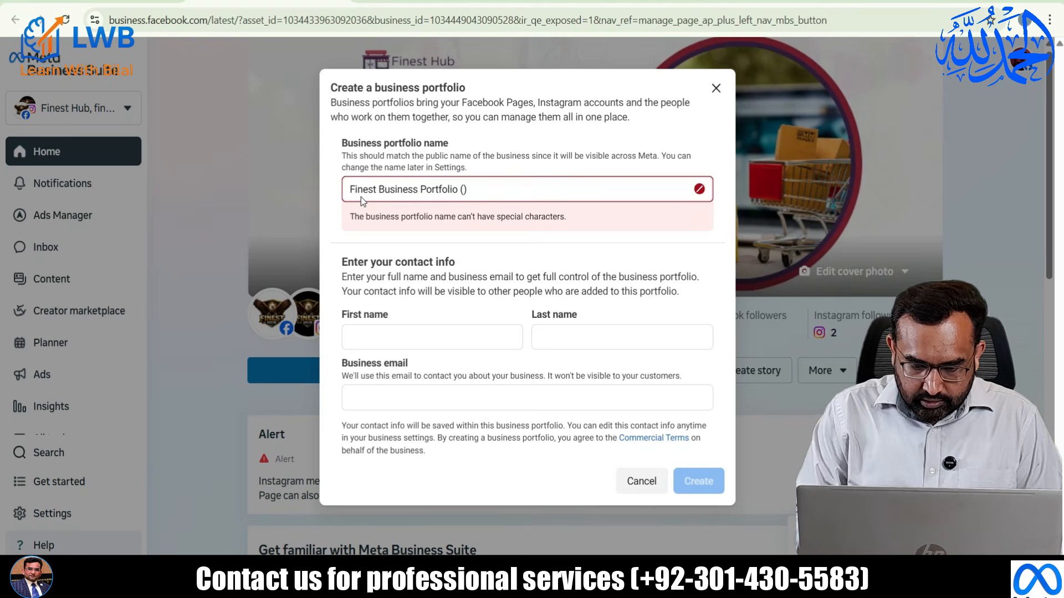
key(BackSpace)
text(BM)
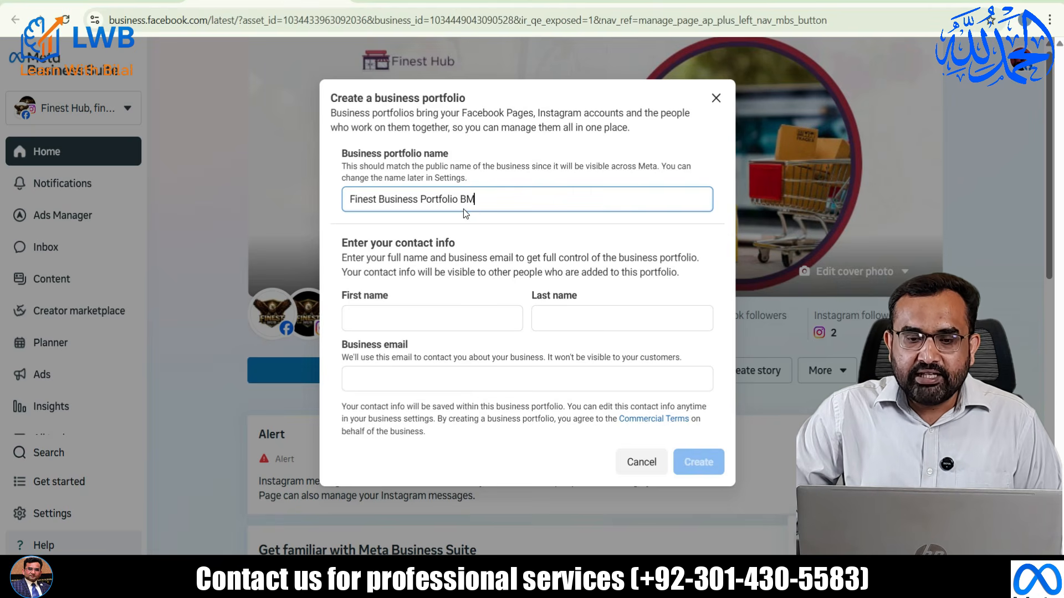
Step: Fill in the contact's first name, last name and business email from the saved autofill entry and create the portfolio
click(381, 319)
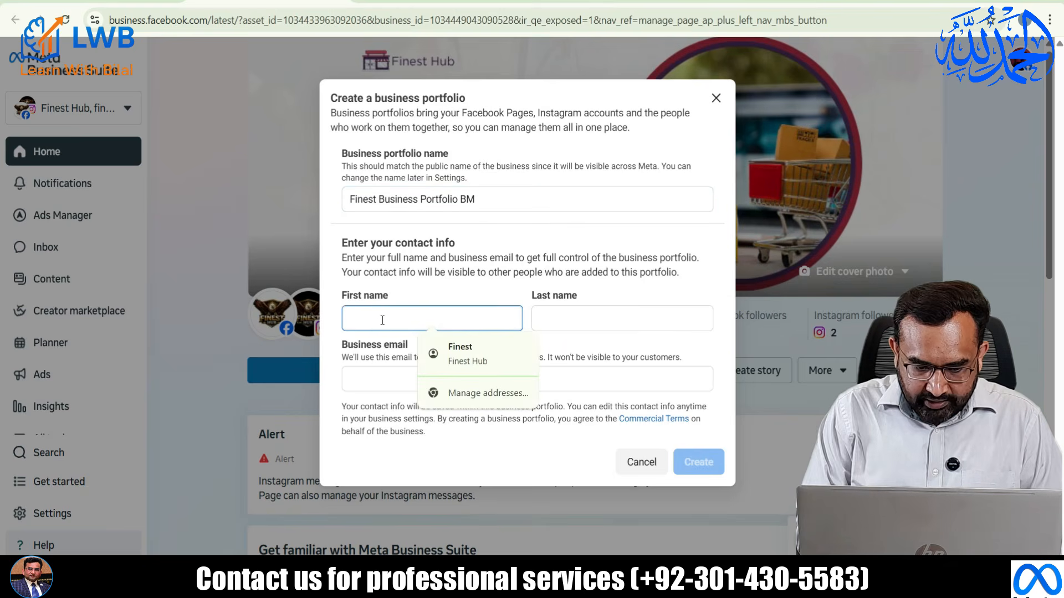
click(460, 354)
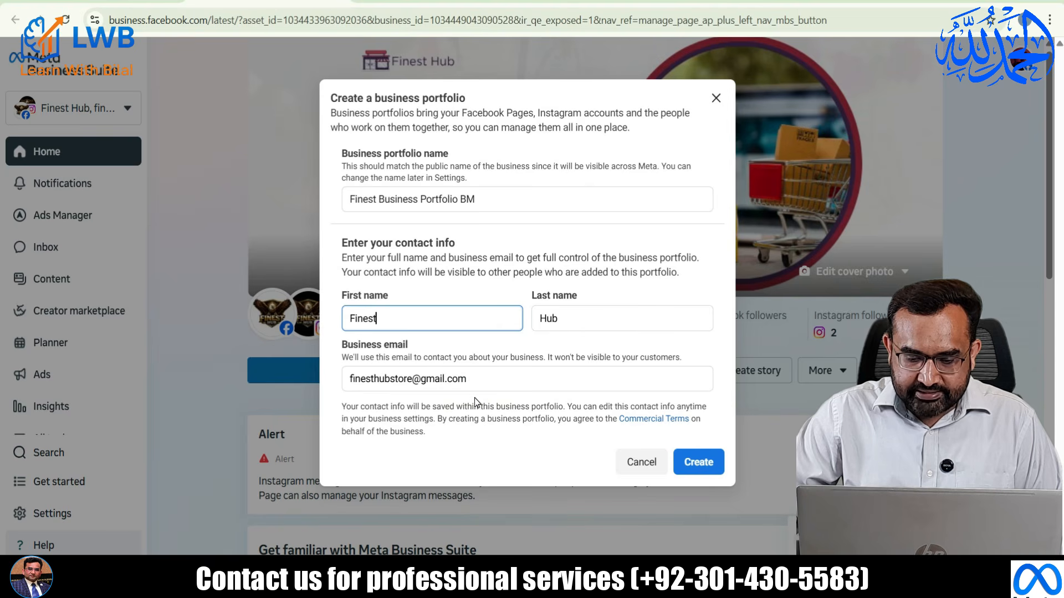
click(699, 464)
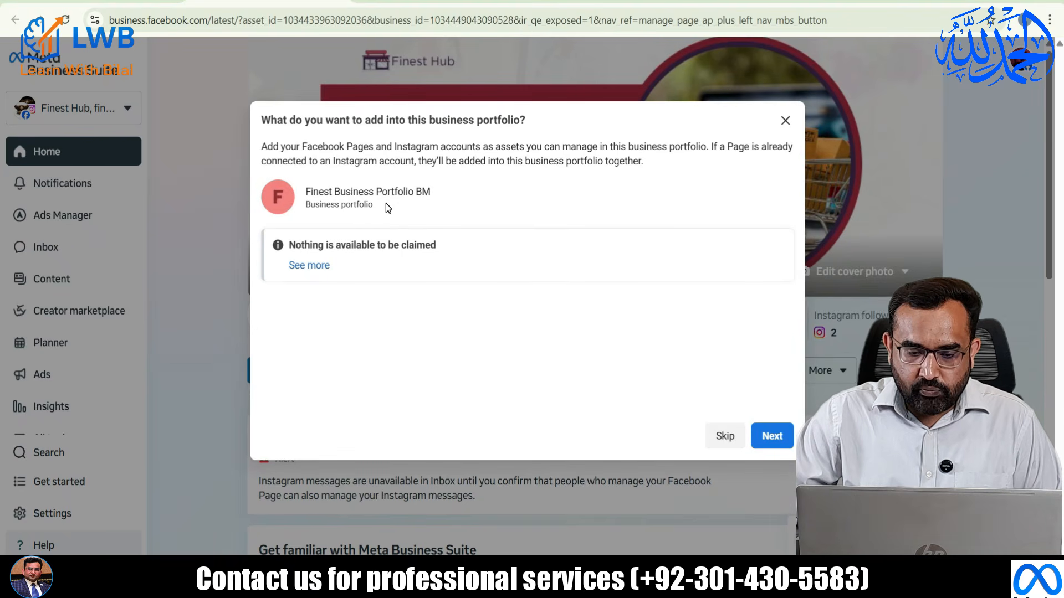
Step: Finish the portfolio setup without claiming assets or adding other people
click(771, 436)
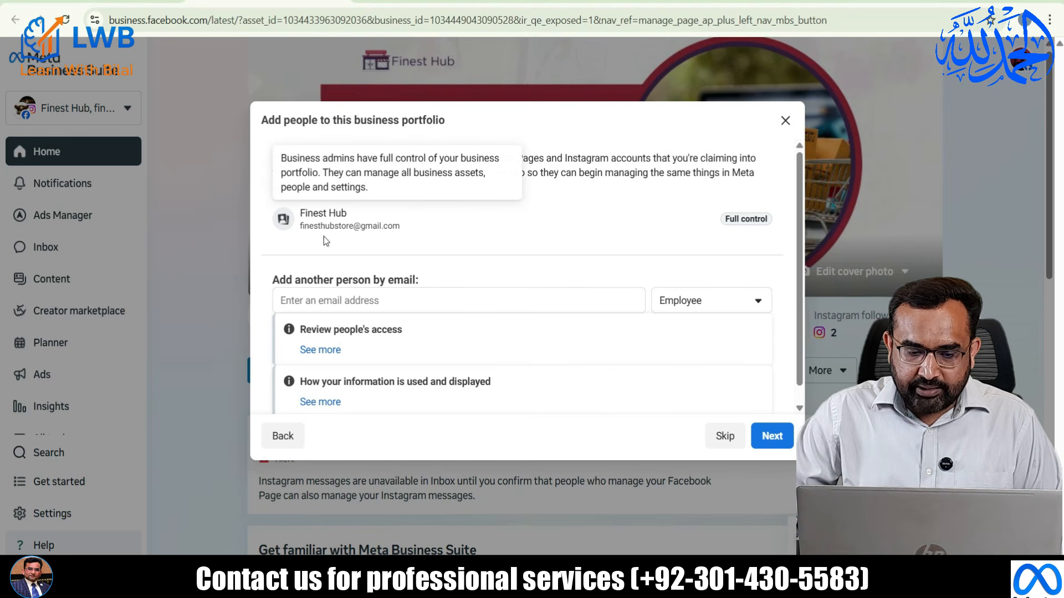
click(771, 436)
click(780, 437)
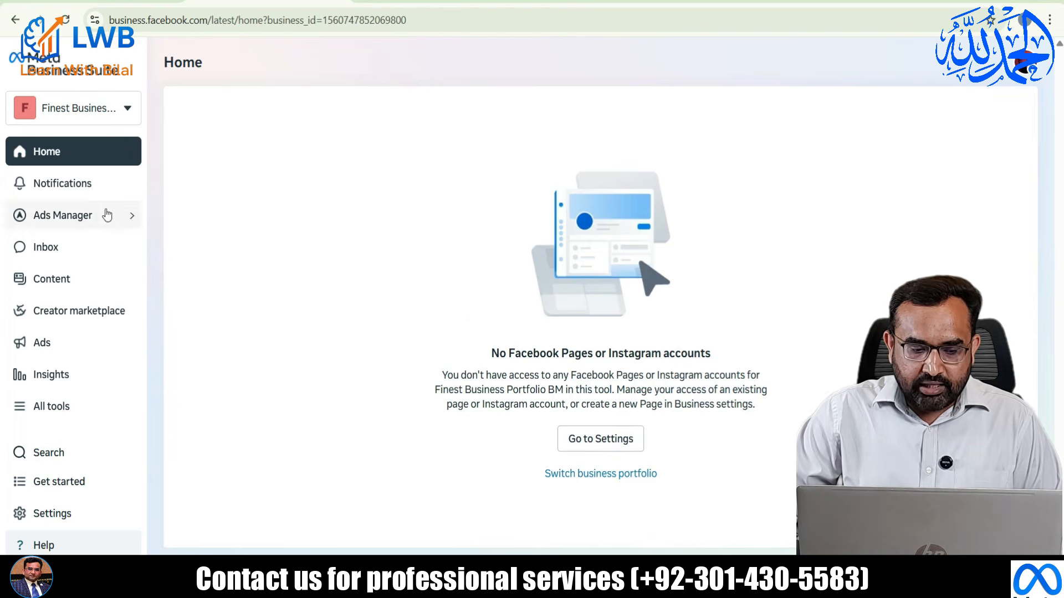
Step: Open the new portfolio's settings and review its business info, from business details through verification status and ad account creation limit
click(72, 521)
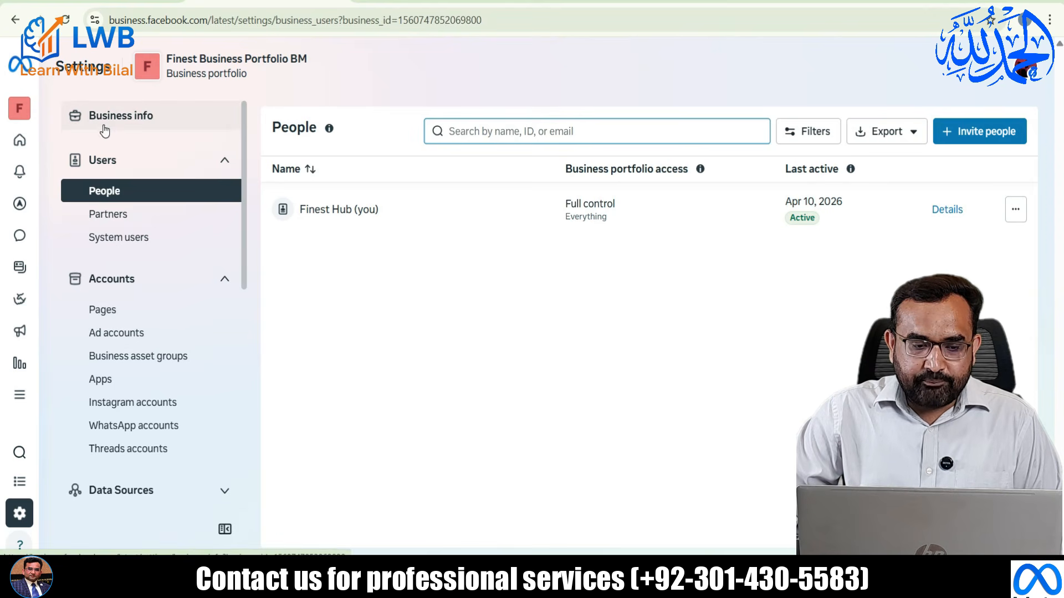
click(136, 123)
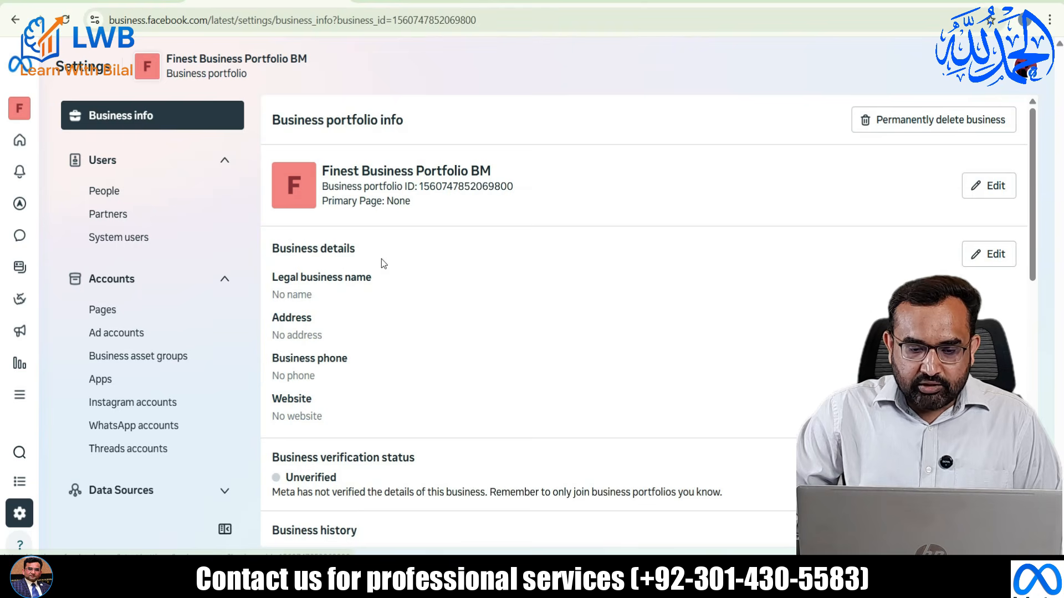
scroll(384, 259, down, 4)
scroll(385, 262, down, 1)
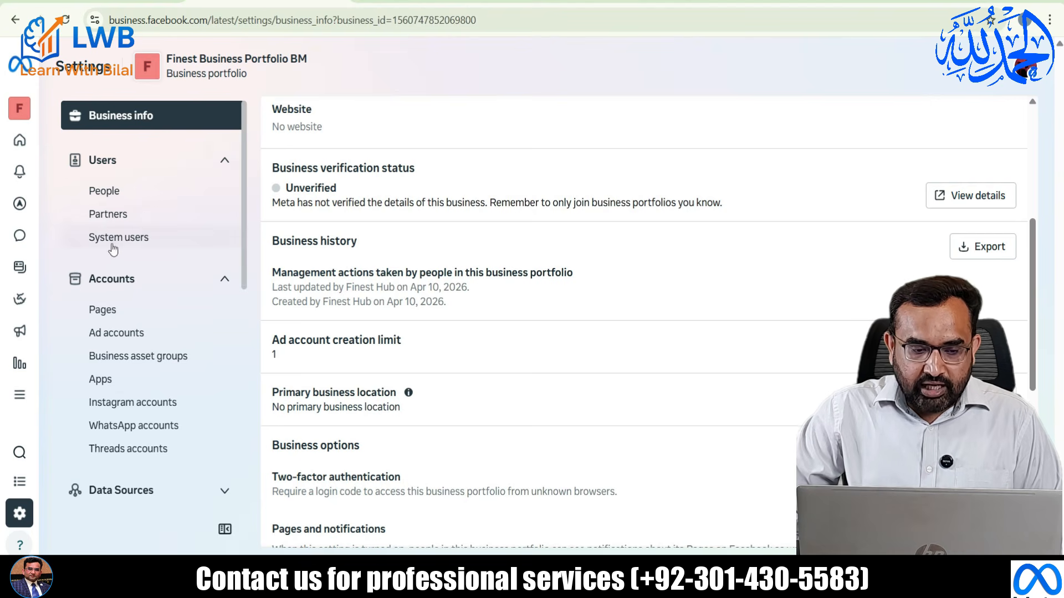
Step: Start creating a new ad account in this portfolio and name it "Finest Hub"
click(136, 335)
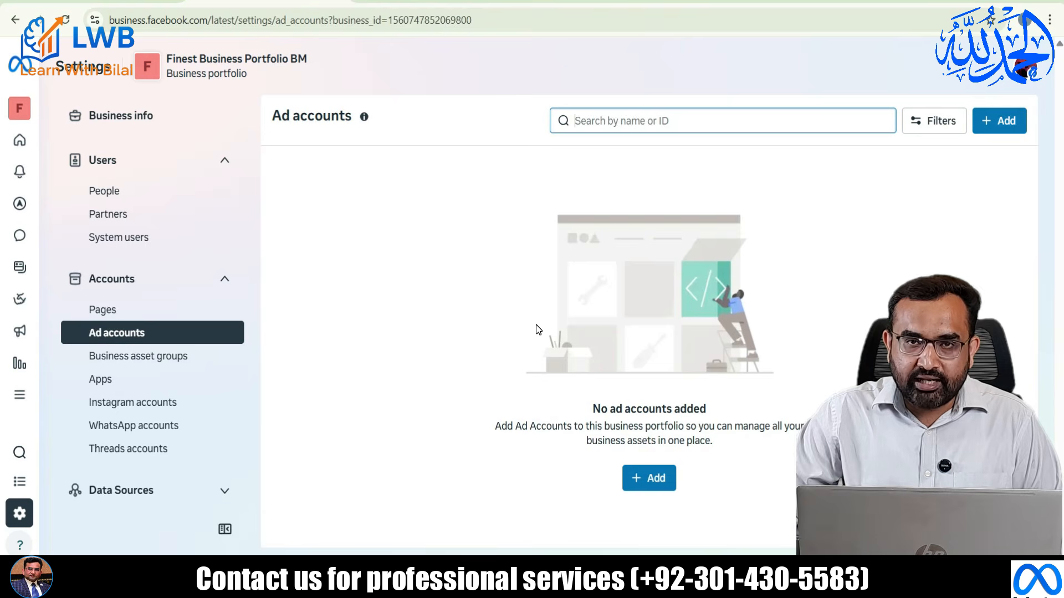
click(642, 479)
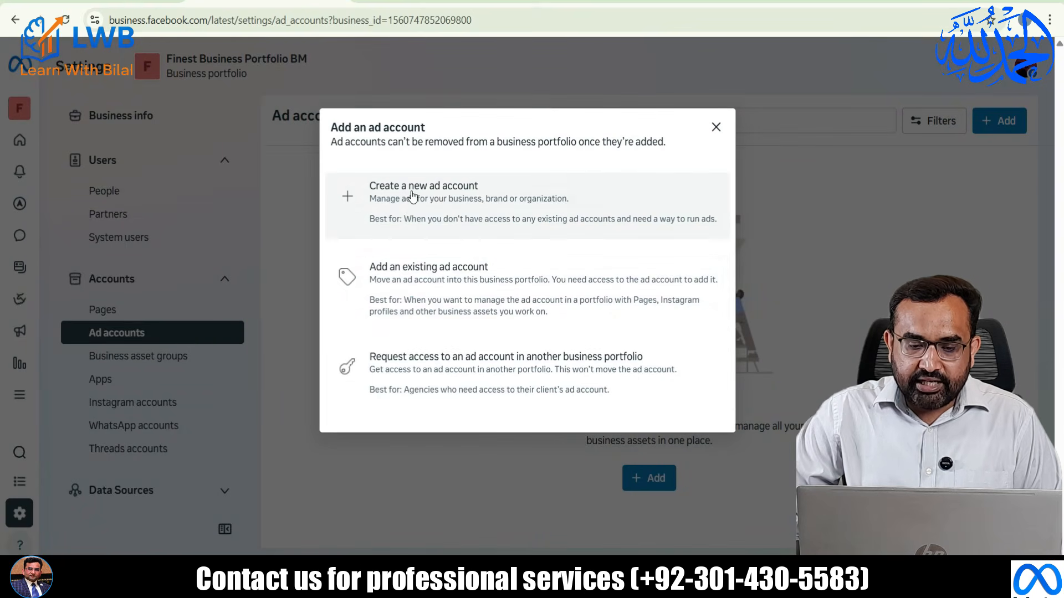
click(442, 191)
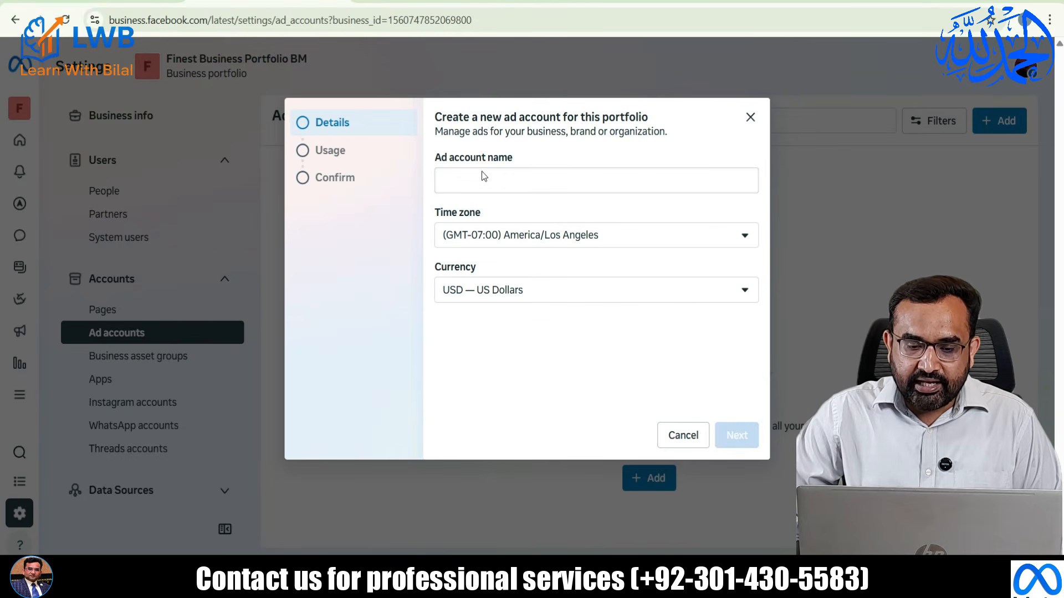
click(458, 179)
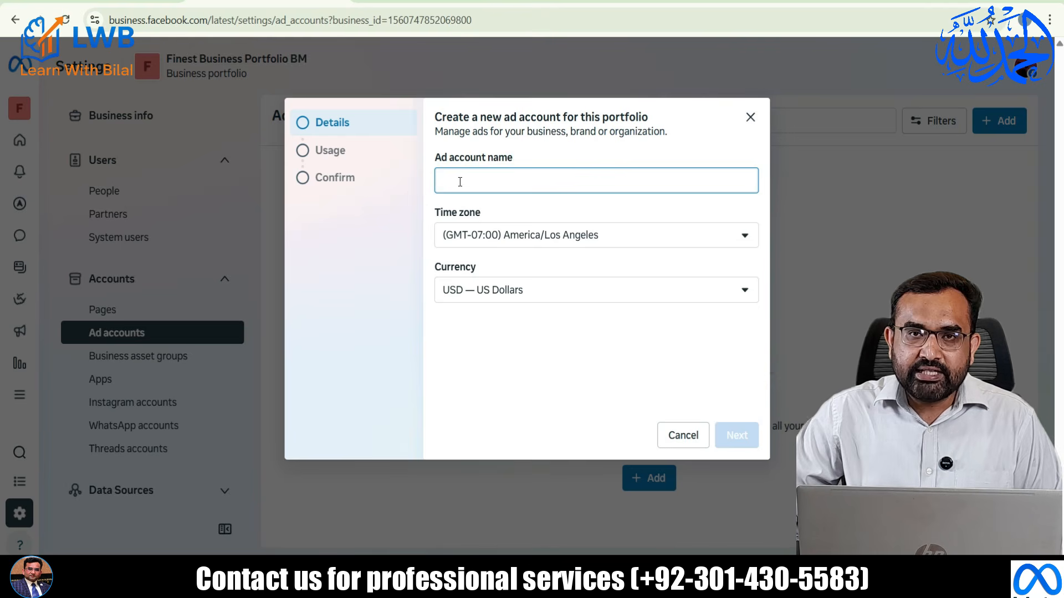
text(Fin)
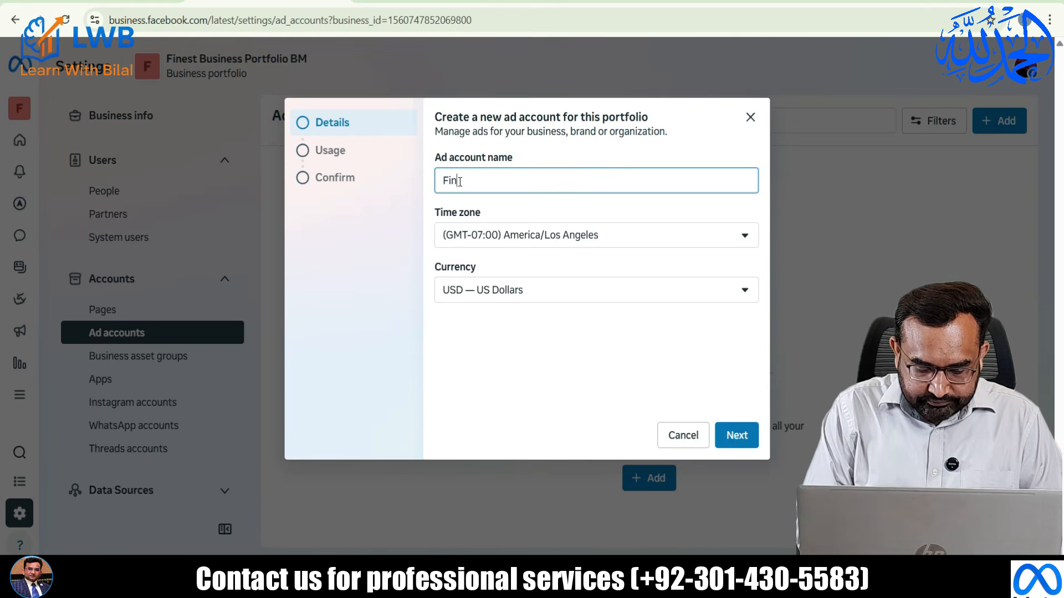
text(est Hub)
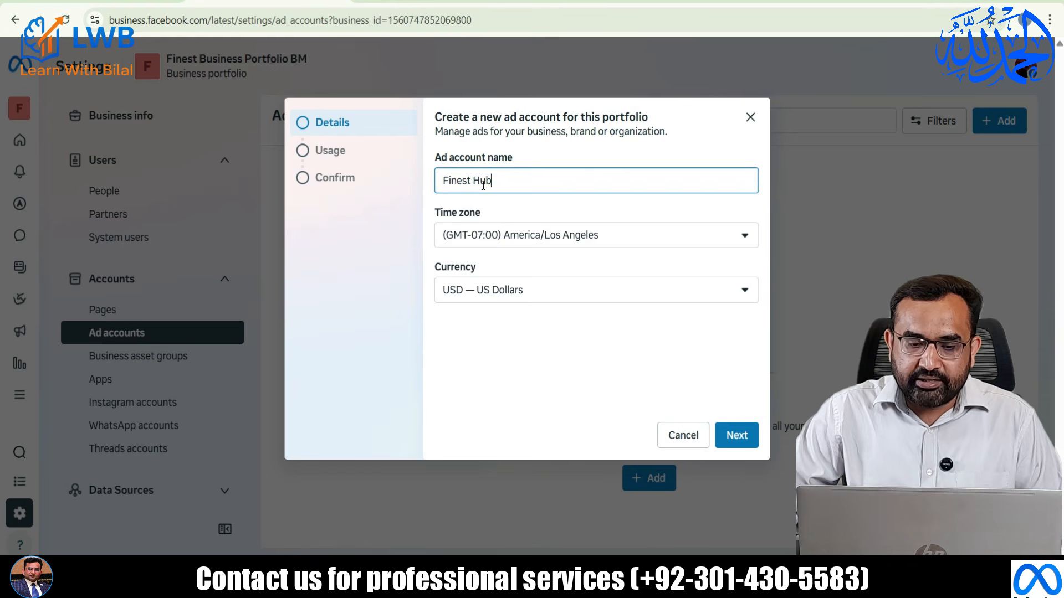
Step: Set the ad account's time zone to (GMT-07:00) Canada/Yukon and its currency to CAD — Canadian Dollar
click(506, 237)
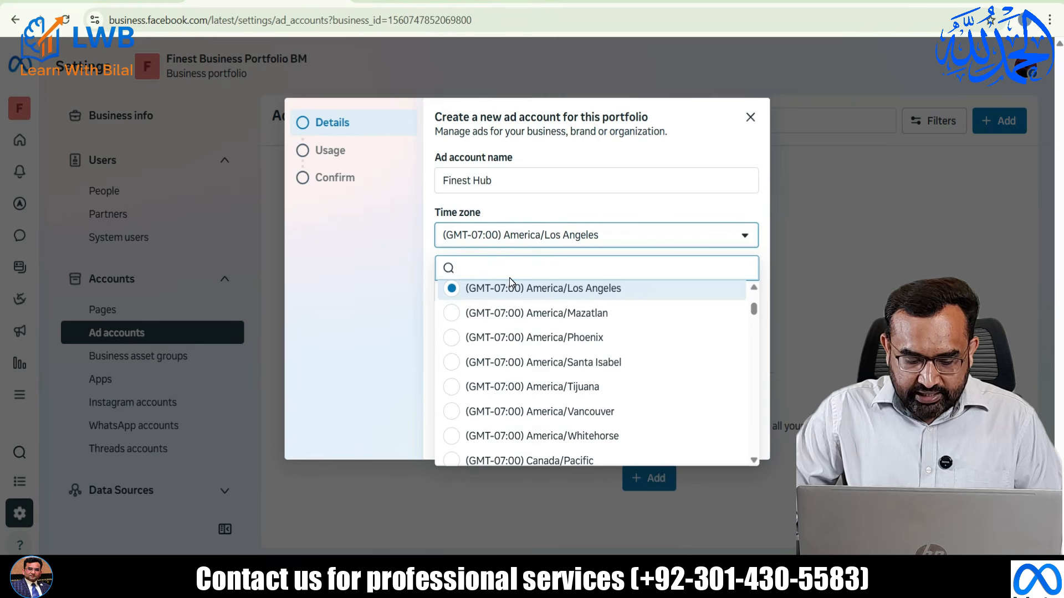
text(ca)
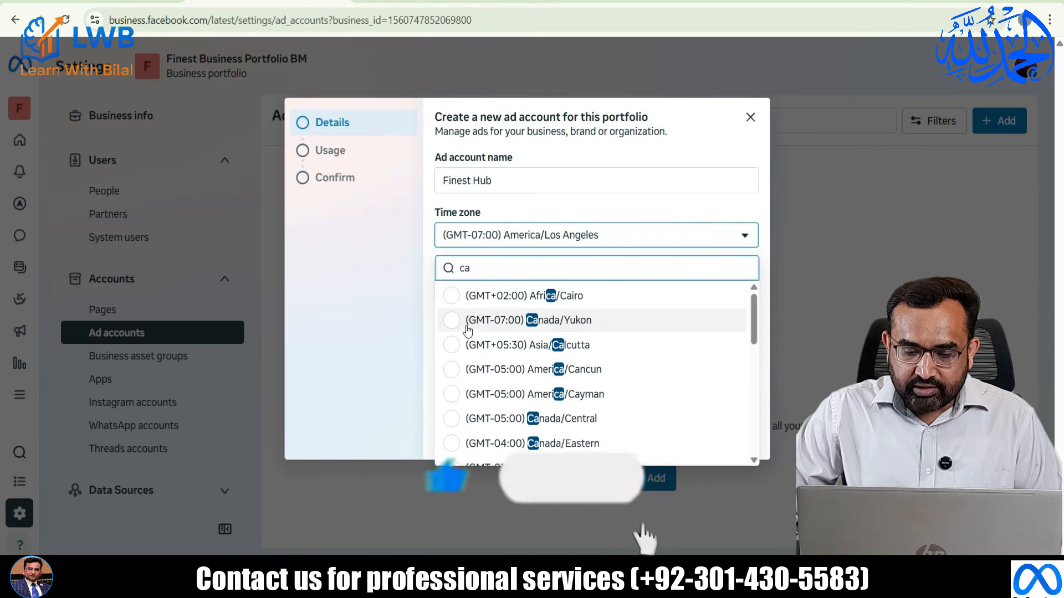
click(556, 330)
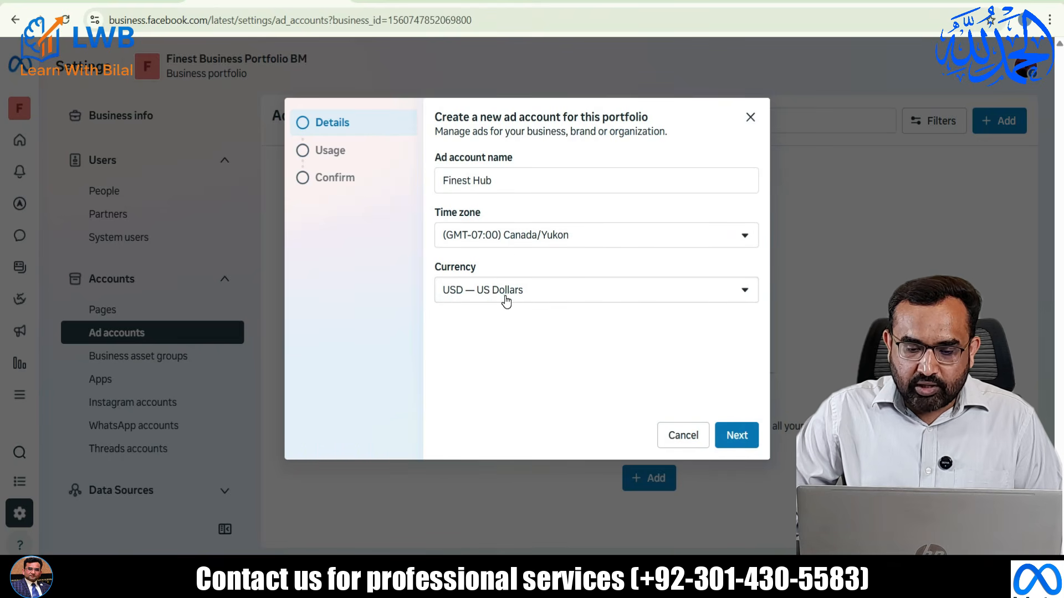
click(506, 299)
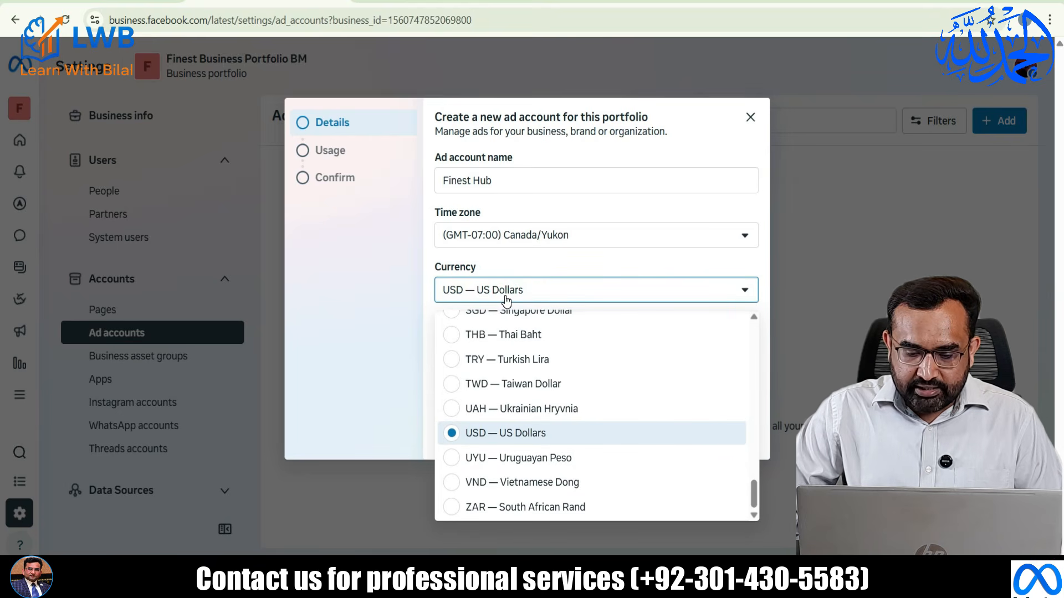
key(c)
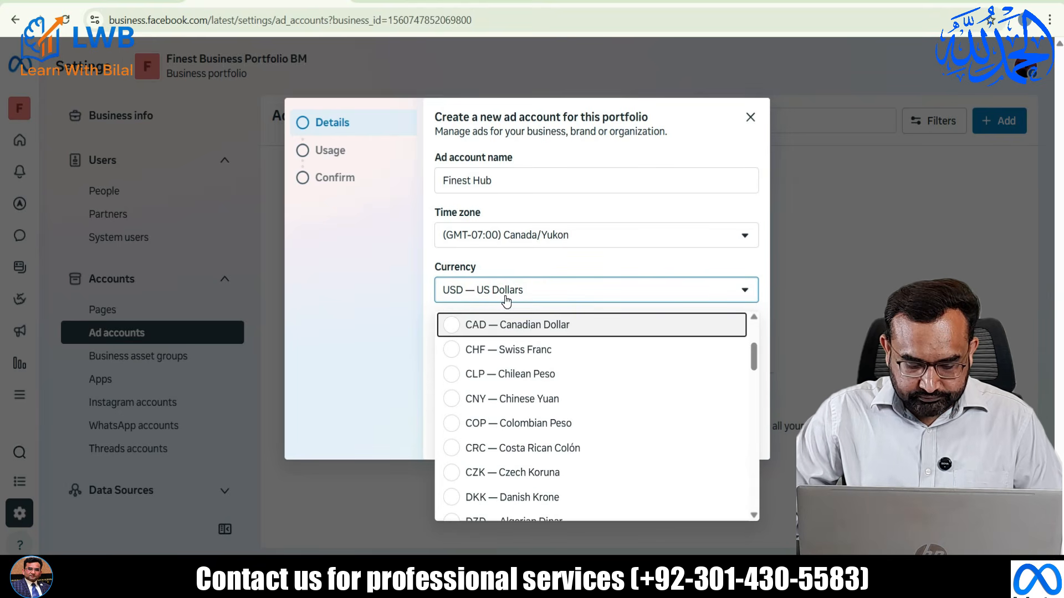
click(506, 326)
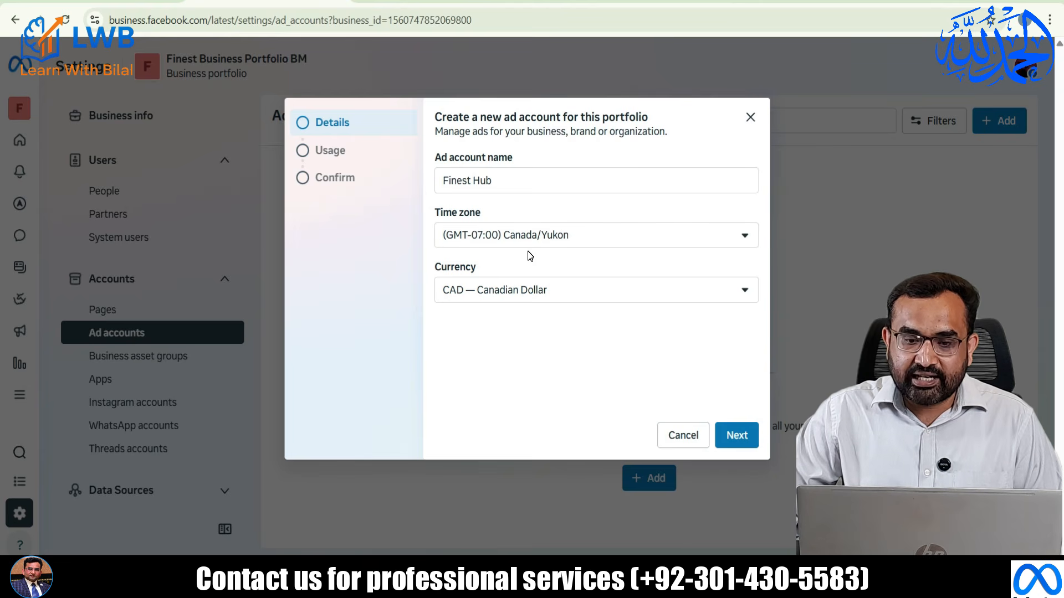
Step: Keep the ad account's usage as My business, agree to the terms, and create it without adding payment info
click(736, 436)
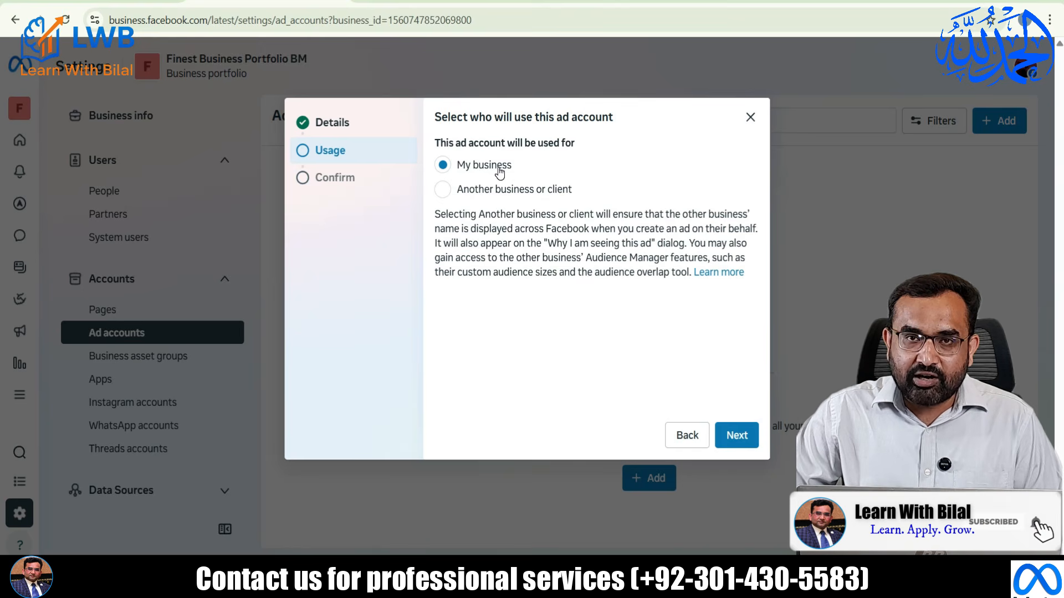
click(730, 437)
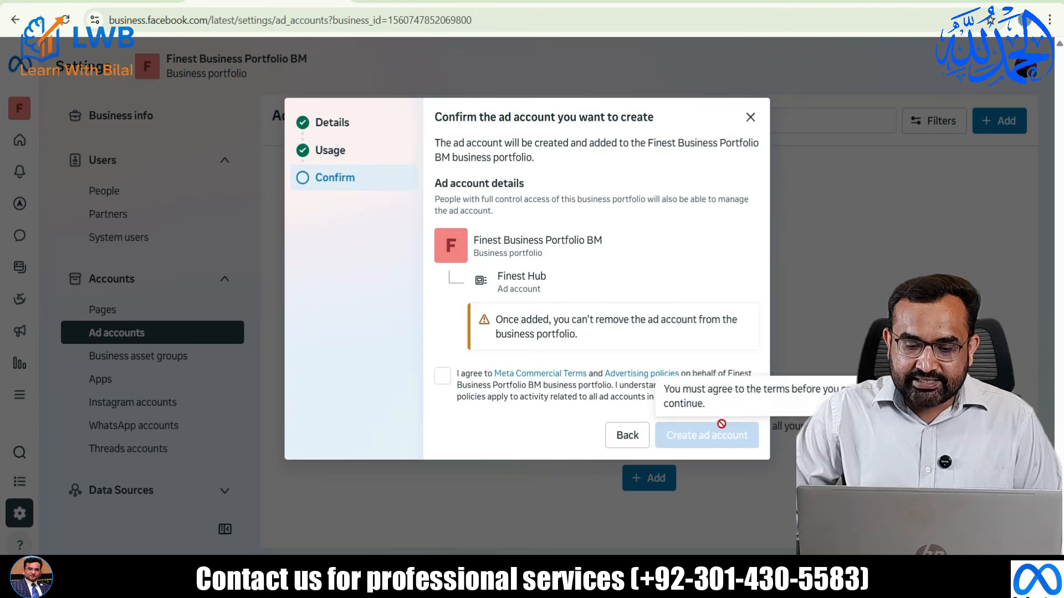
click(442, 378)
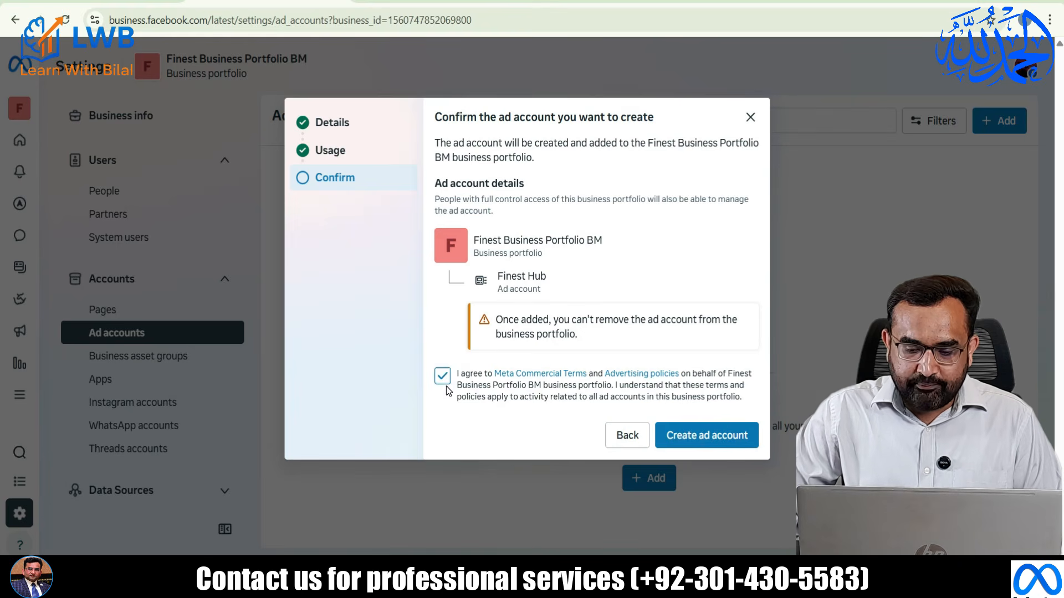
click(709, 437)
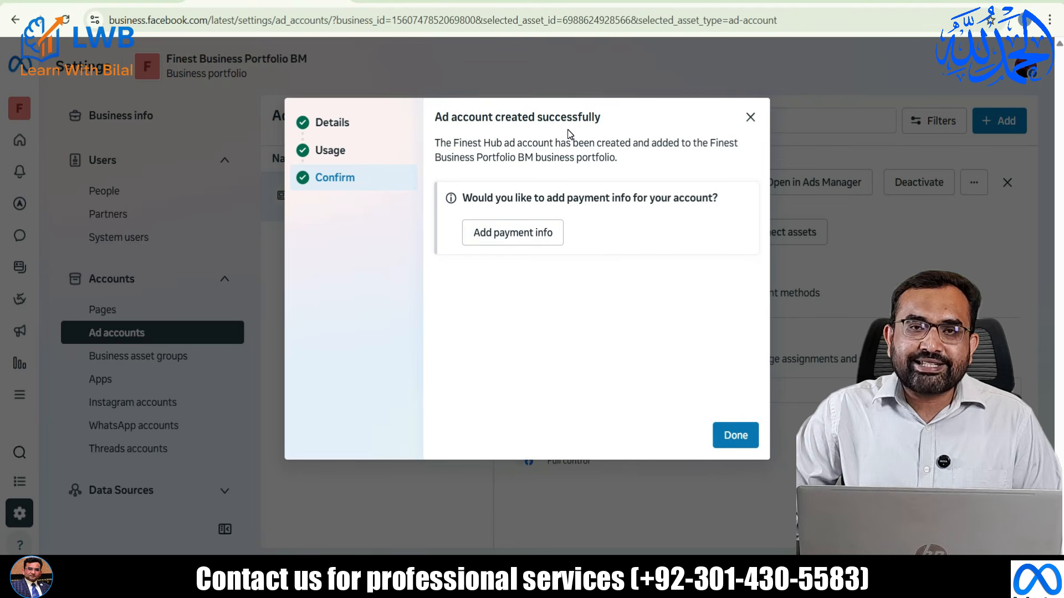
click(724, 436)
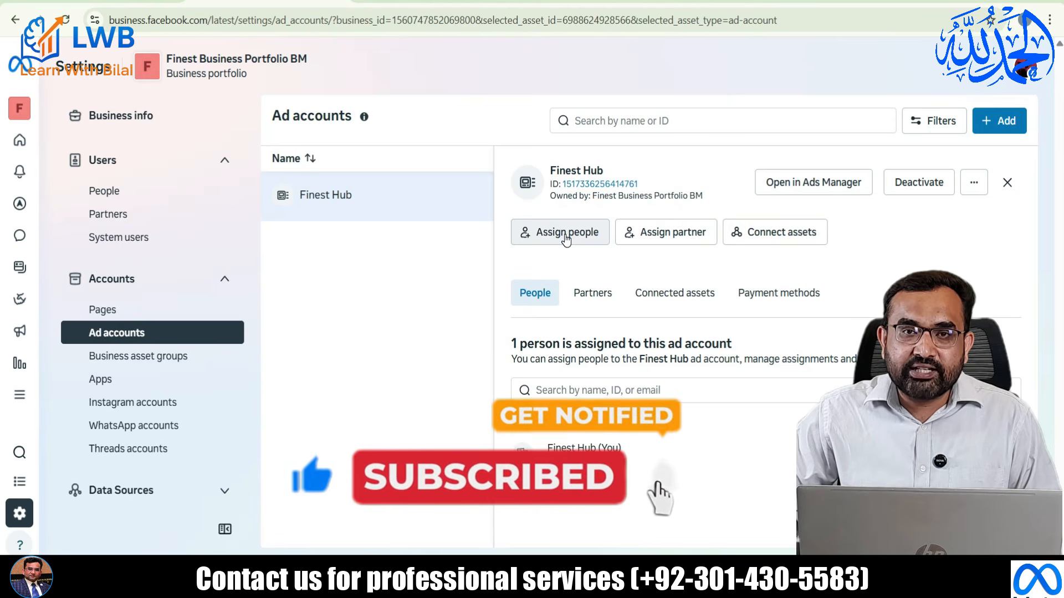
Step: Open the portfolio's Datasets & pixels settings under Data Sources and start adding a new dataset
scroll(178, 370, down, 1)
scroll(177, 370, down, 3)
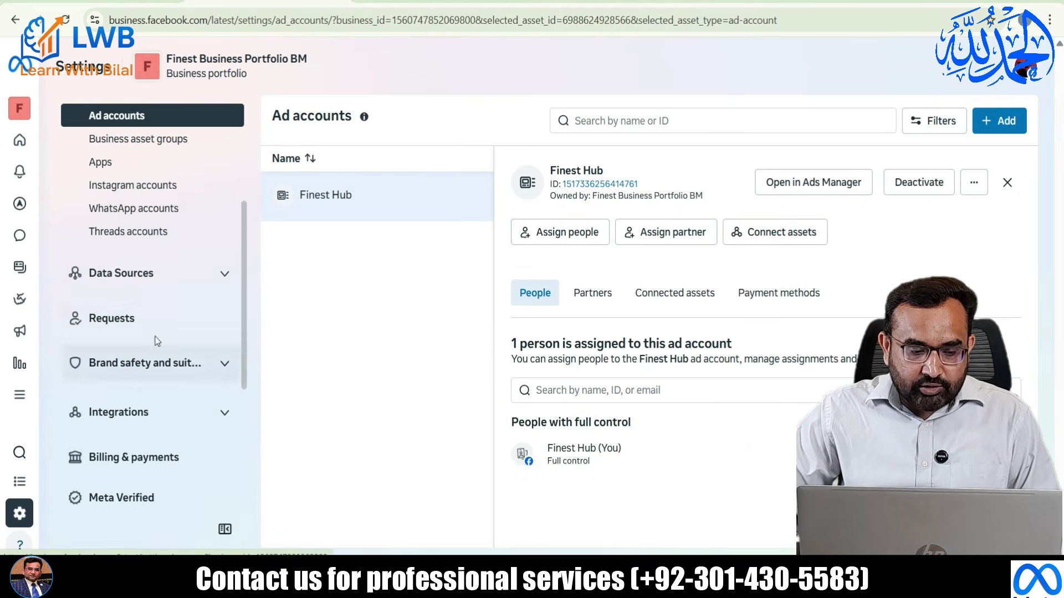
click(123, 279)
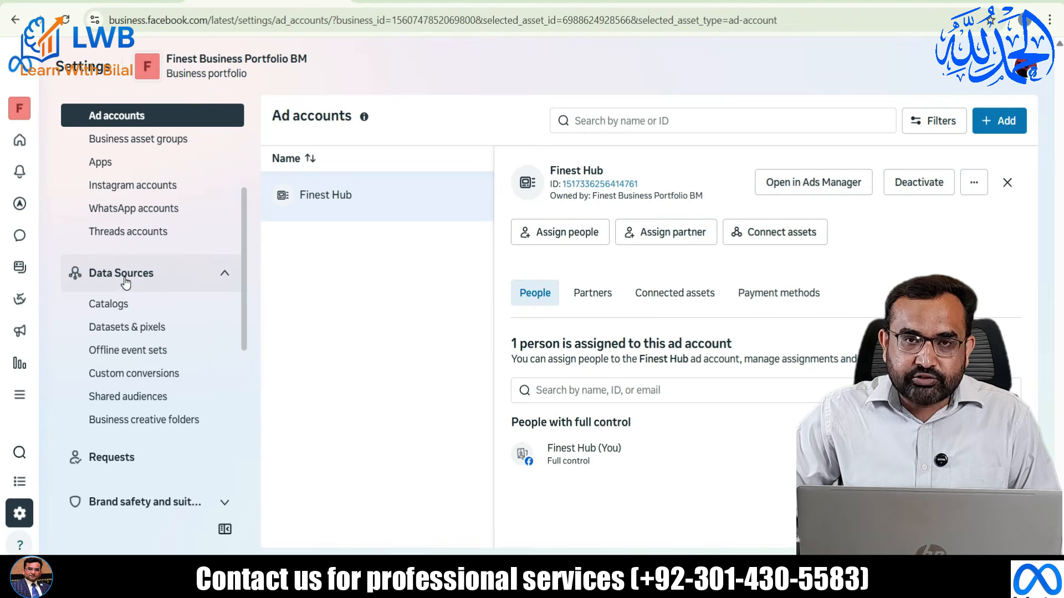
click(153, 329)
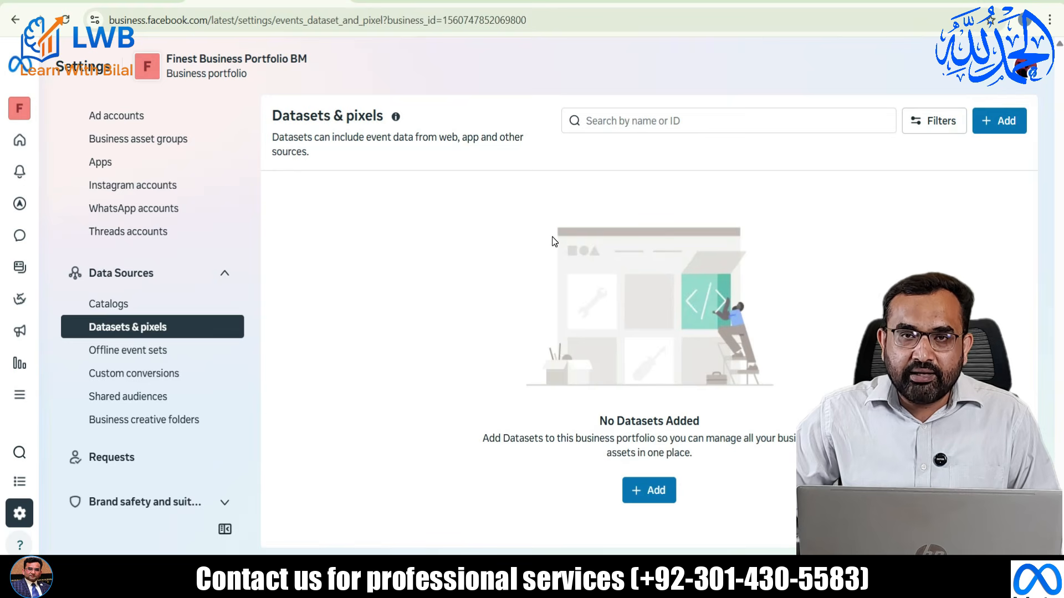
click(998, 120)
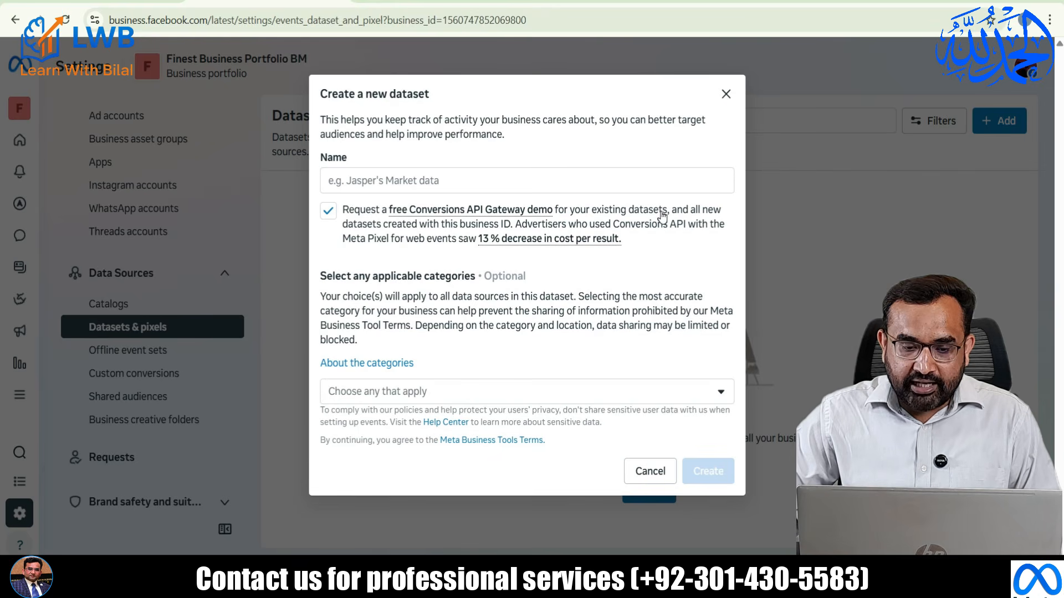
Step: Name the dataset "Finest Hub Pixel", create it with the Conversions API Gateway demo request kept on, and dismiss the confirmation
click(339, 181)
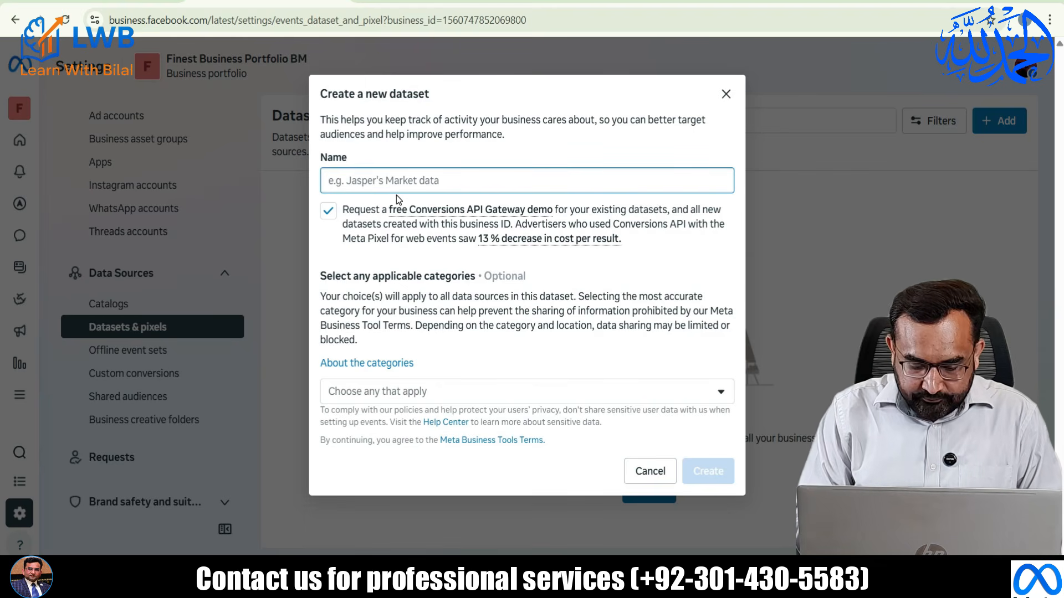
text(Finest Hub )
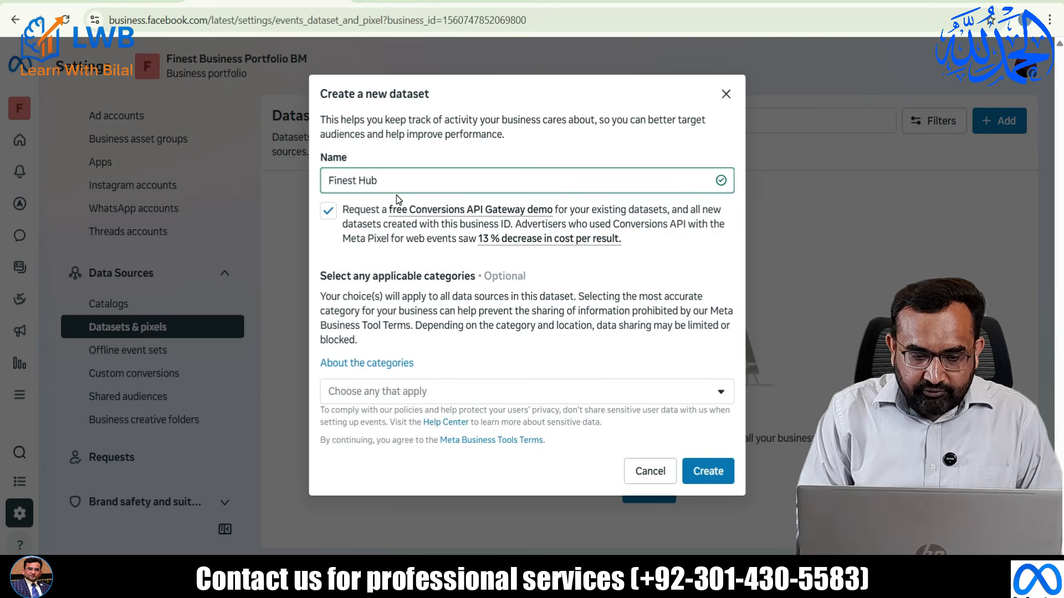
text(Pixel)
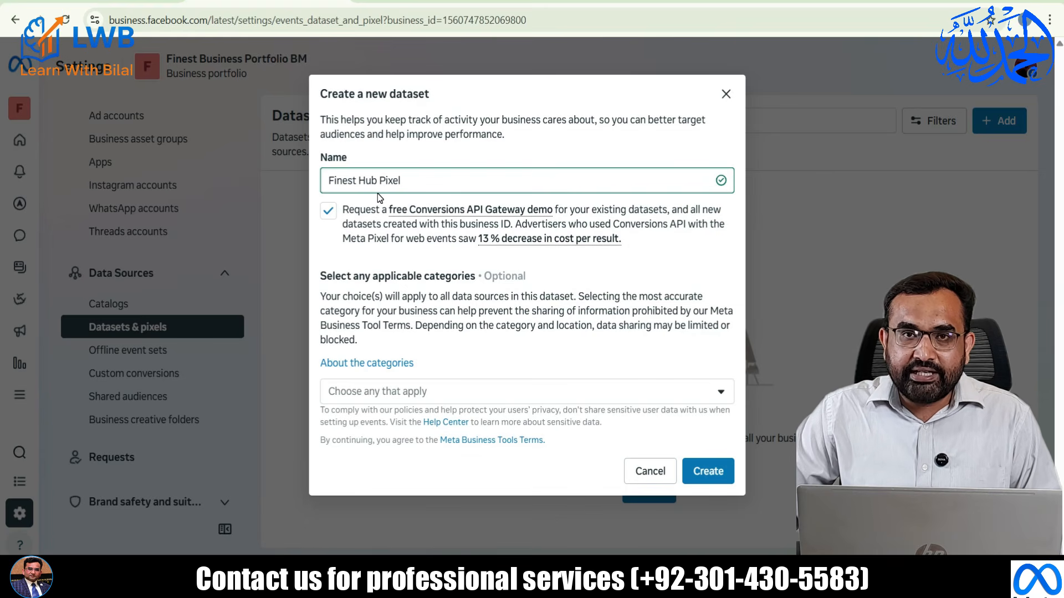
click(708, 472)
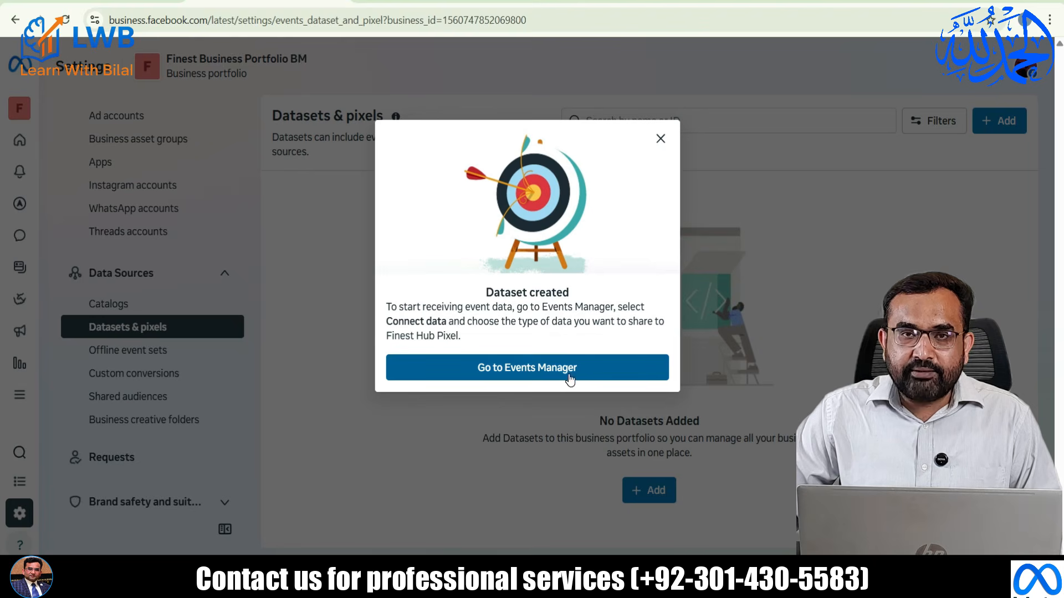
click(660, 139)
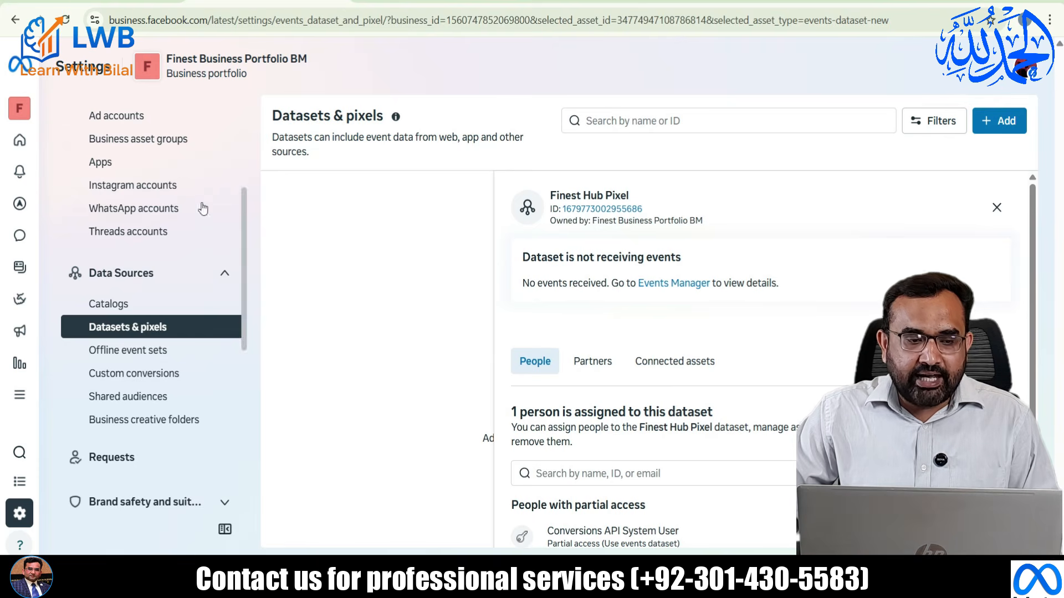
Step: Switch to the Shopify admin, search the apps for "face", and install Meta's Facebook & Instagram app on the store
click(78, 2)
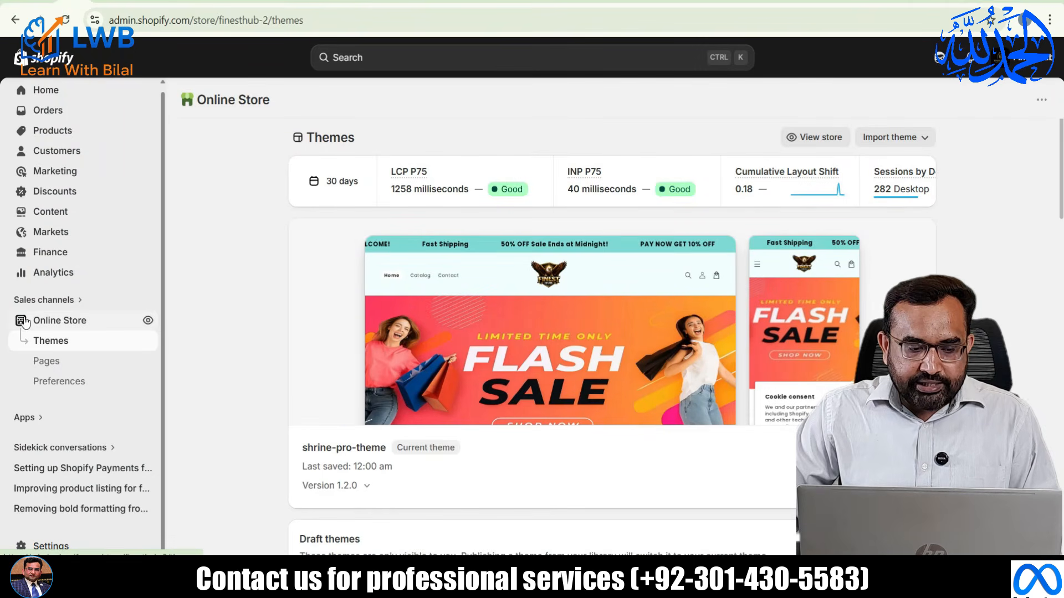
click(24, 417)
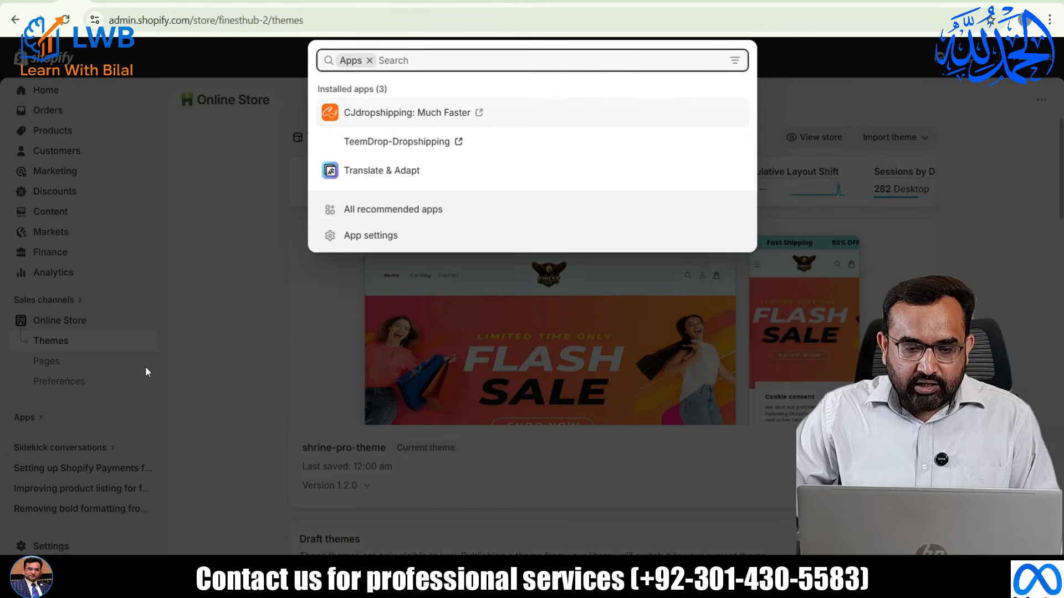
text(face)
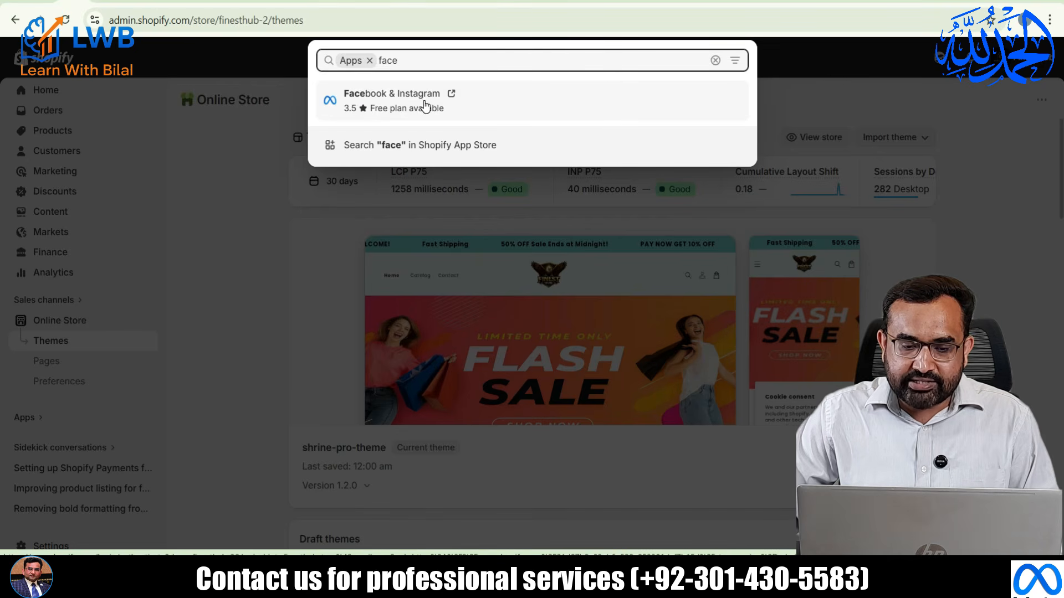
click(395, 109)
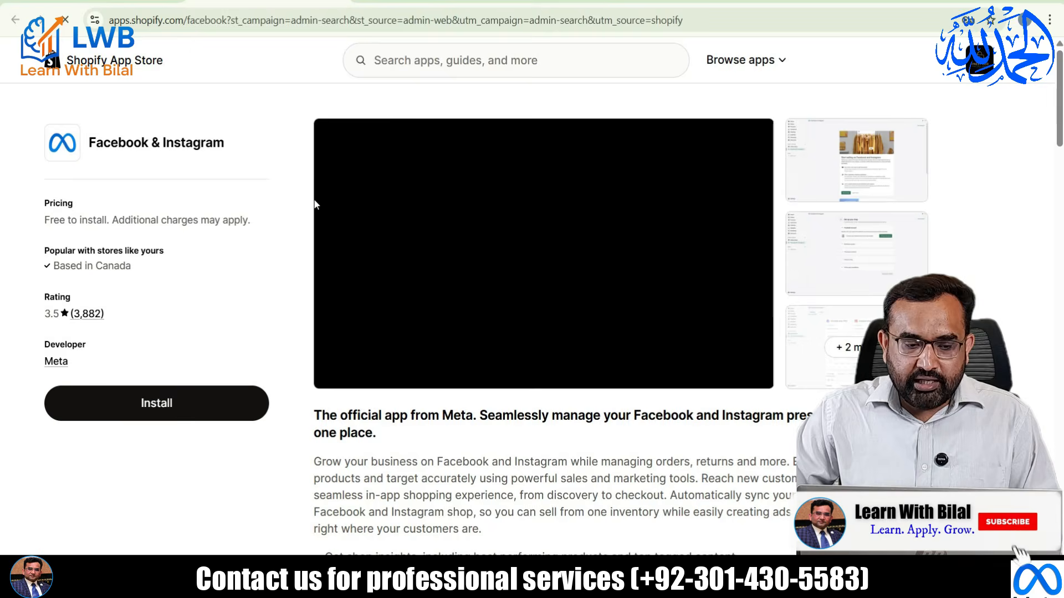
click(159, 404)
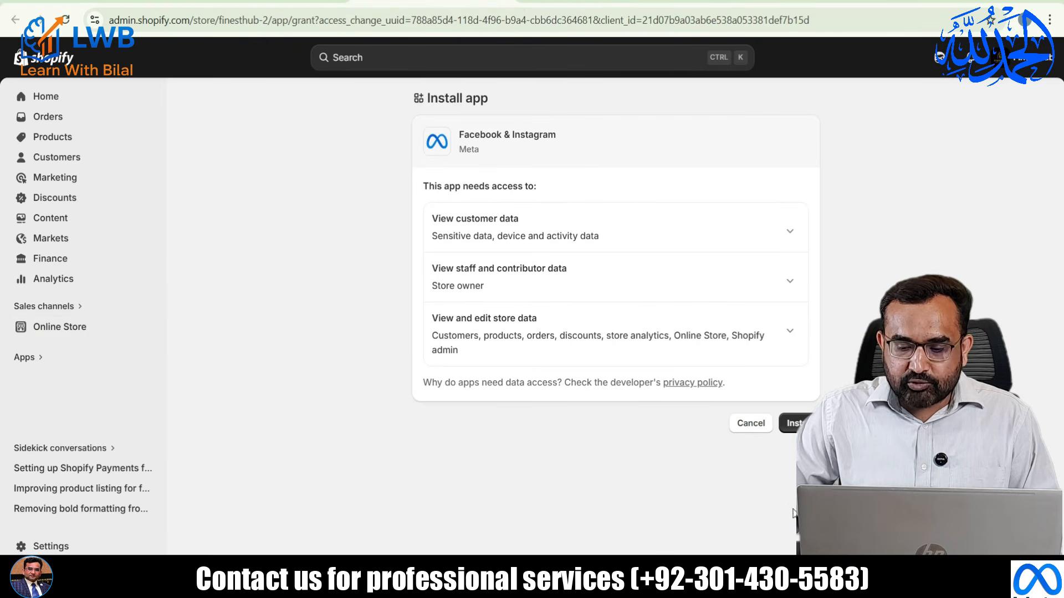
click(793, 425)
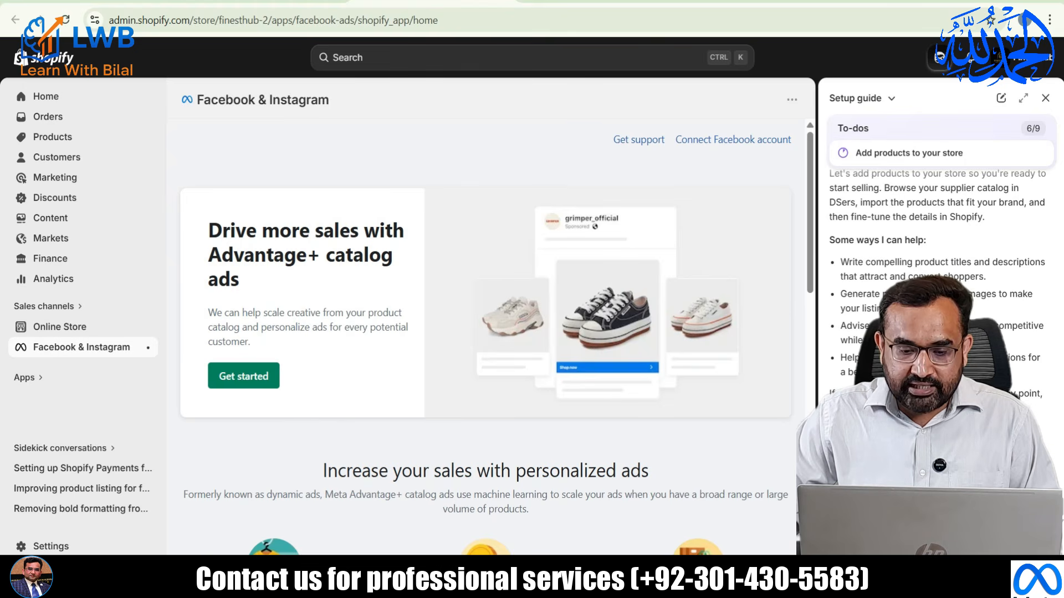
Step: Start the ads setup in the Facebook & Instagram app, connect and confirm the Facebook account, and allow sharing business assets with Shopify
click(233, 381)
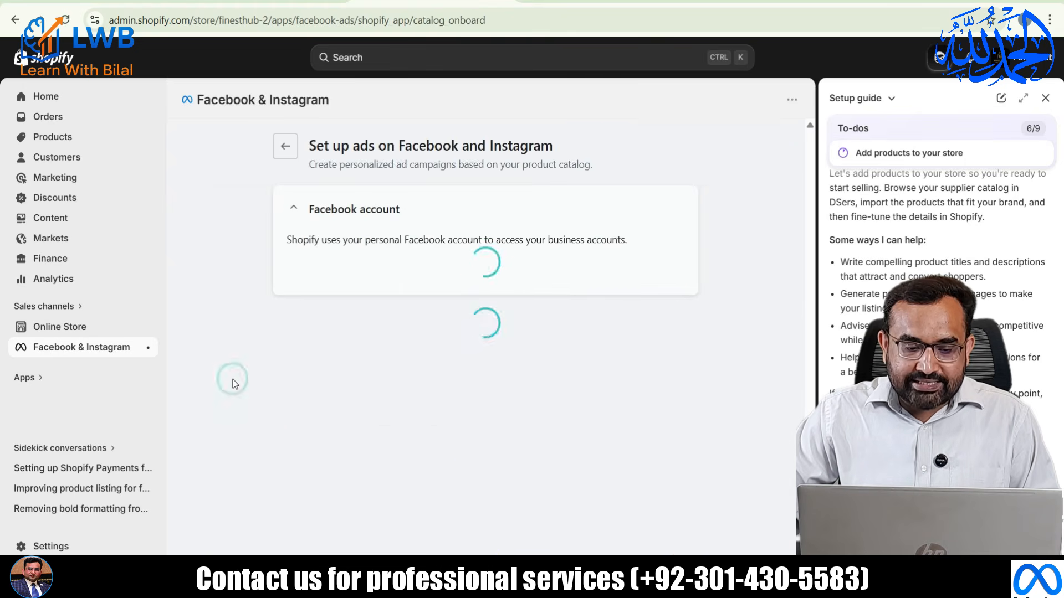
click(638, 277)
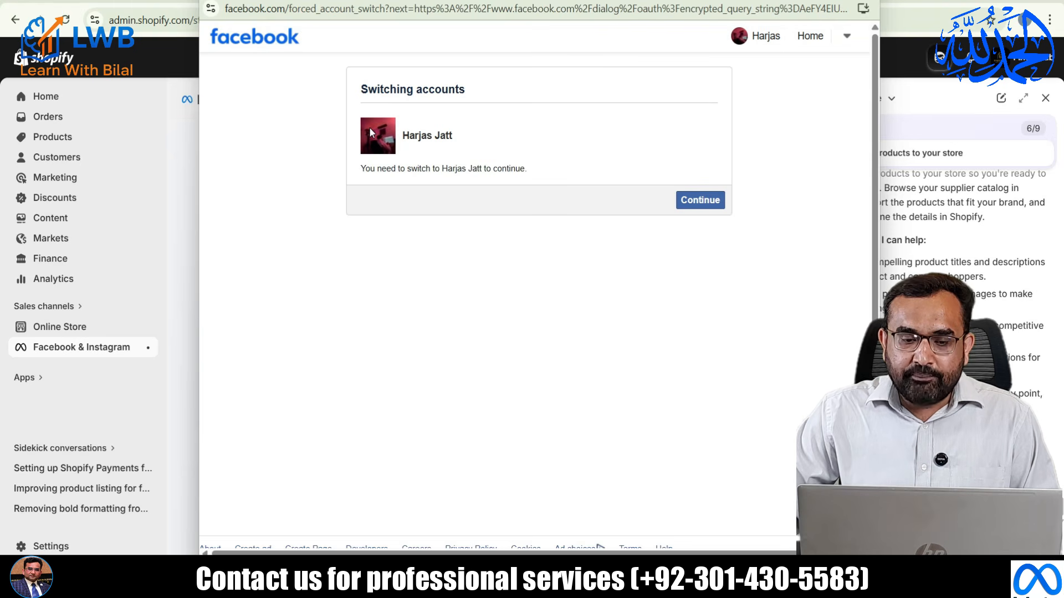
click(691, 214)
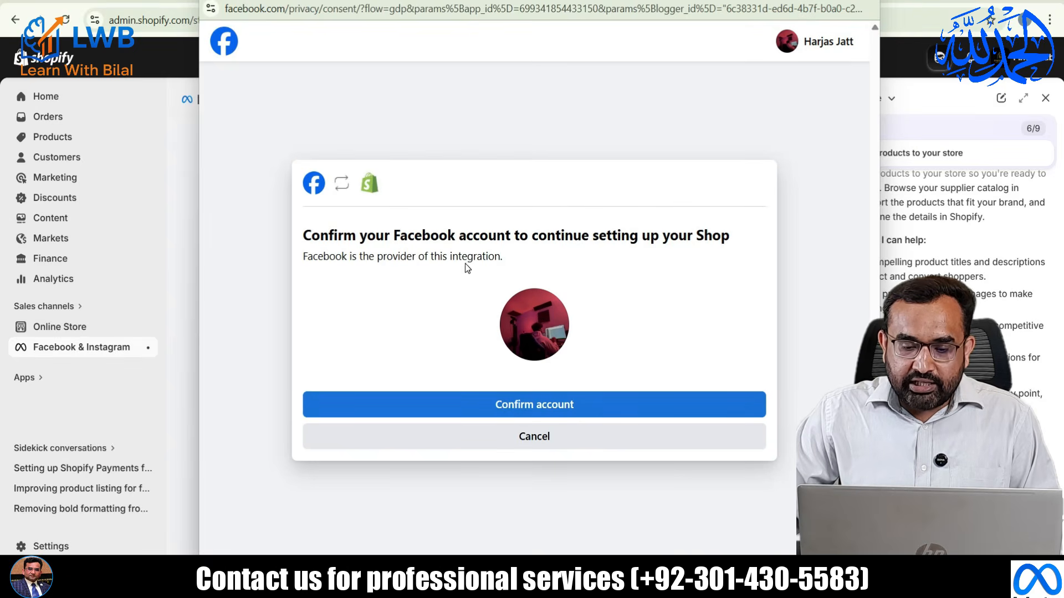
click(556, 405)
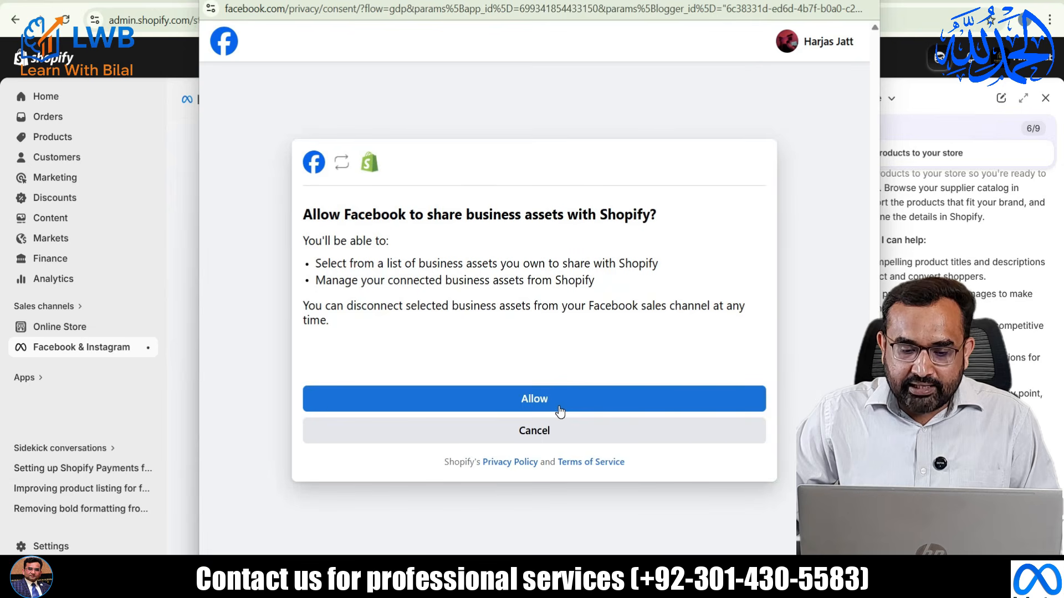
click(548, 405)
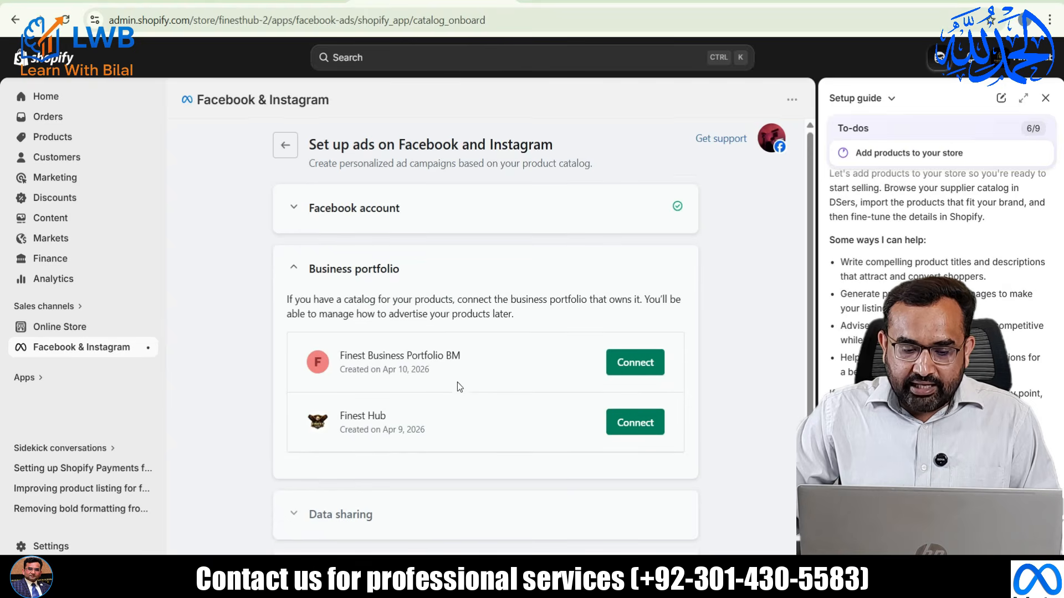
scroll(426, 380, down, 1)
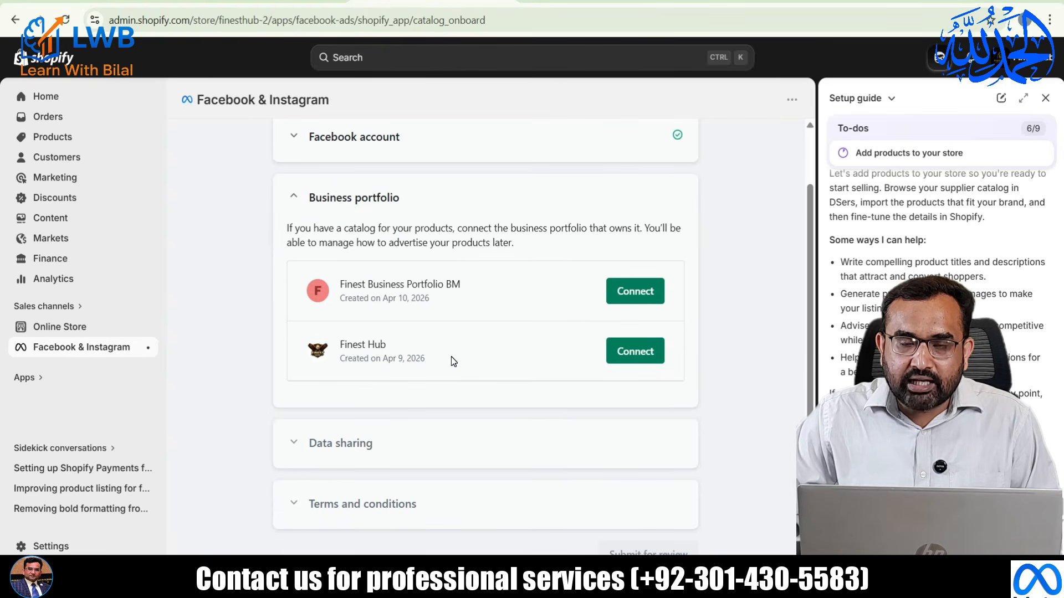
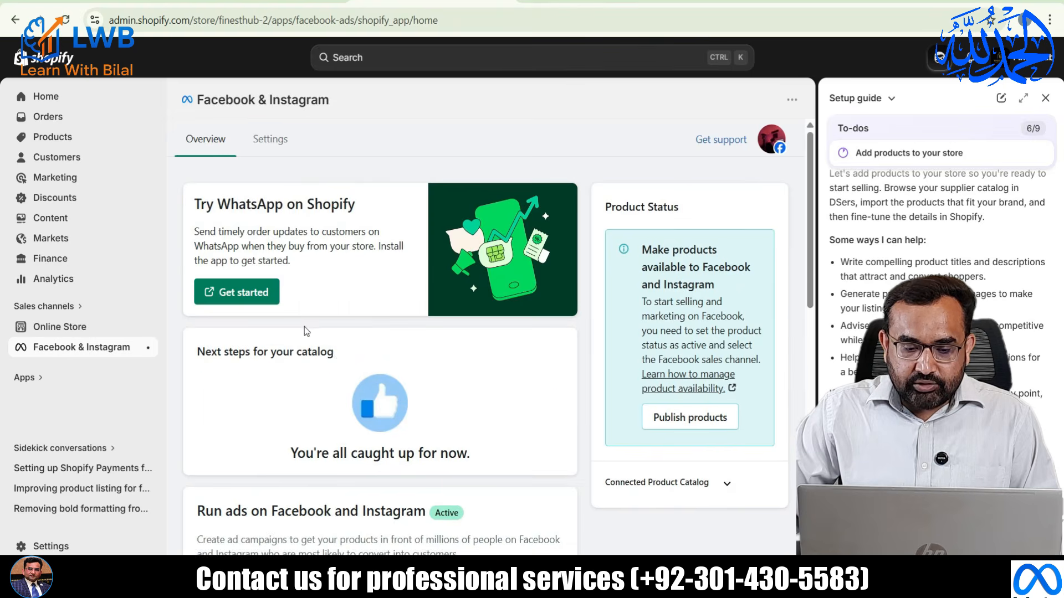
Step: Switch back to the Meta business settings and open the Finest Hub Pixel dataset in Events Manager
scroll(427, 337, down, 3)
scroll(332, 327, down, 1)
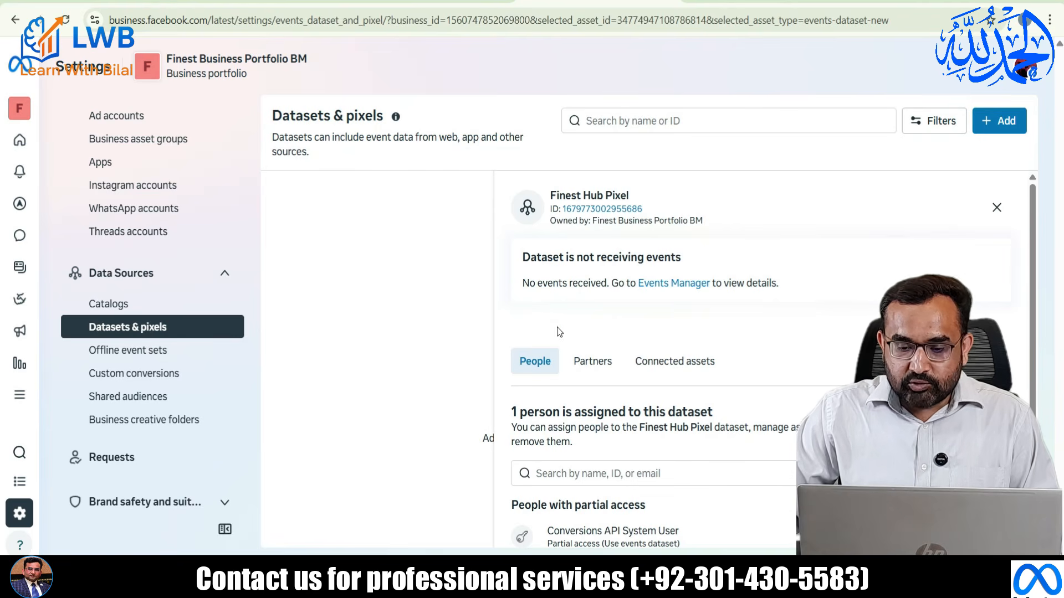
click(671, 284)
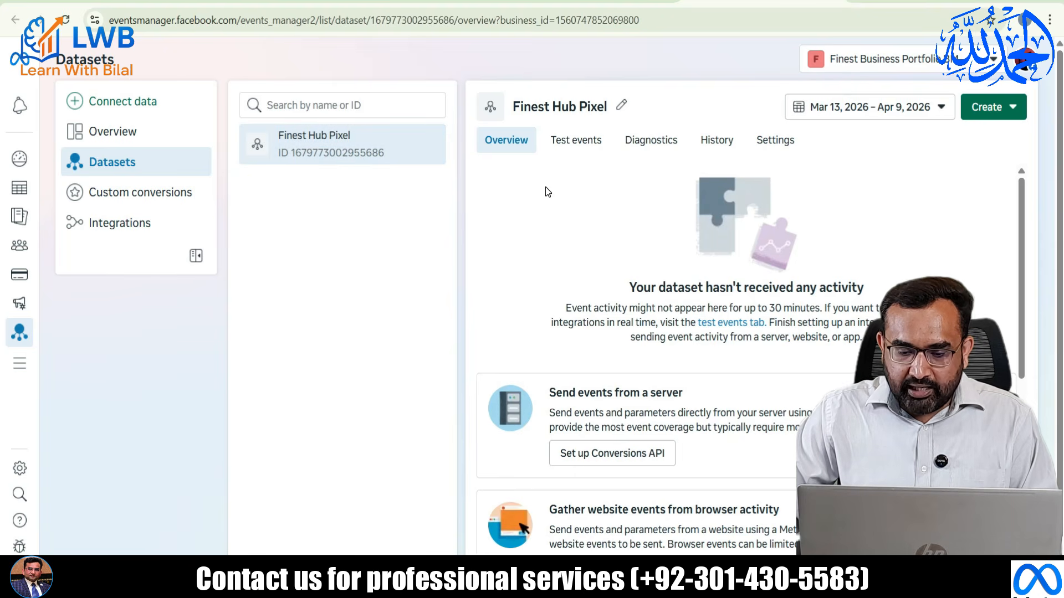
scroll(545, 188, down, 1)
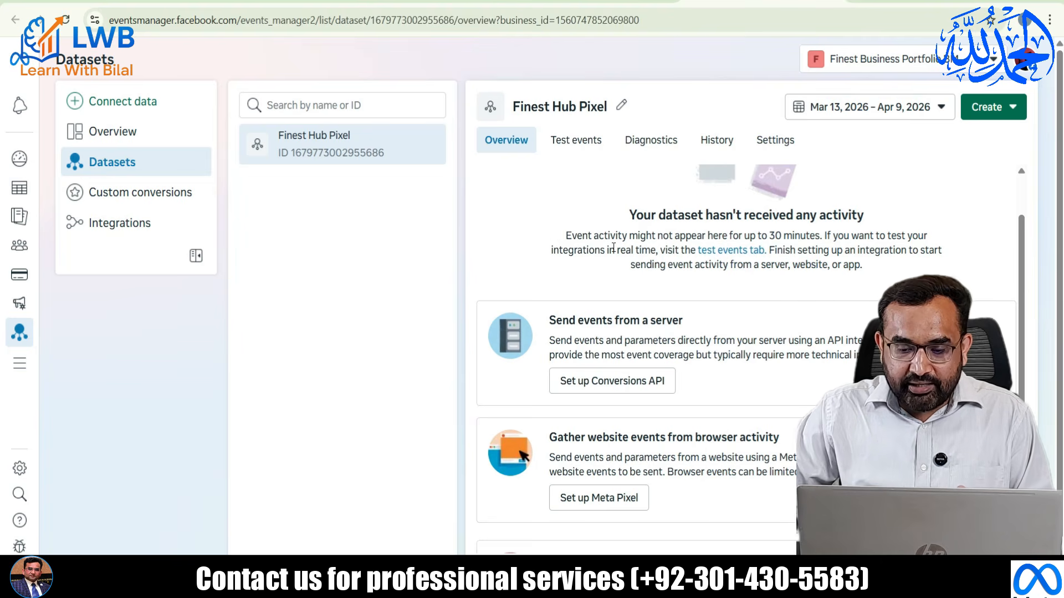
Step: Start the Conversions API setup for the dataset using partner integration, with Shopify as the partner
click(612, 389)
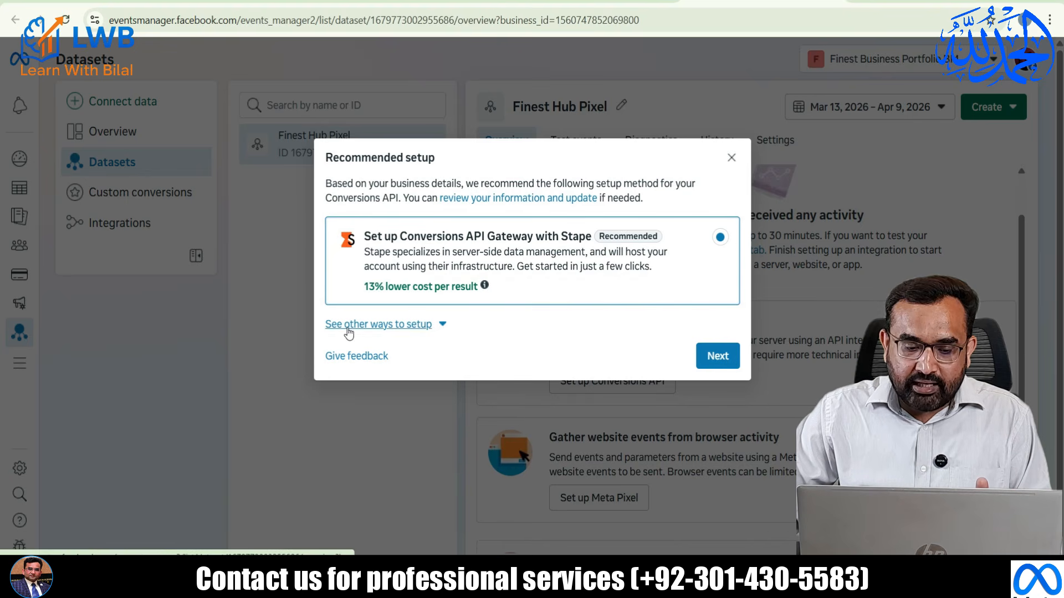
click(389, 325)
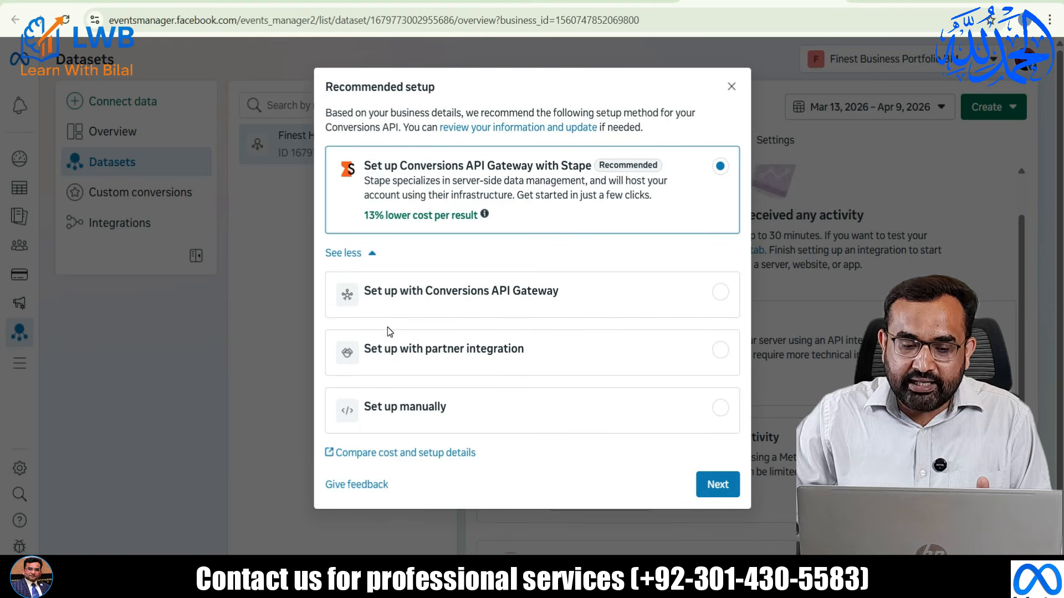
click(479, 357)
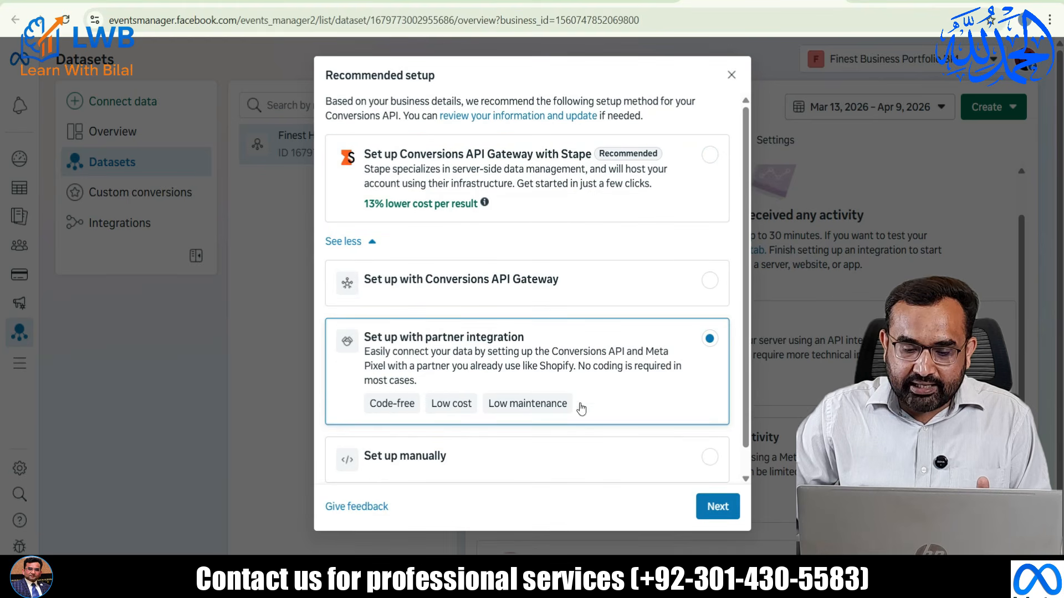
click(718, 506)
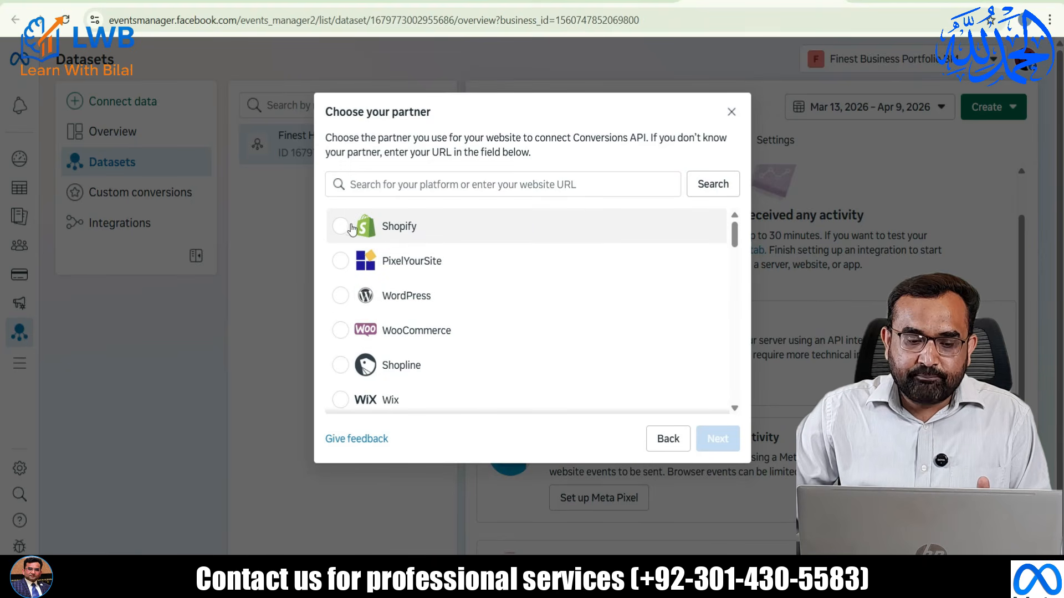
click(339, 227)
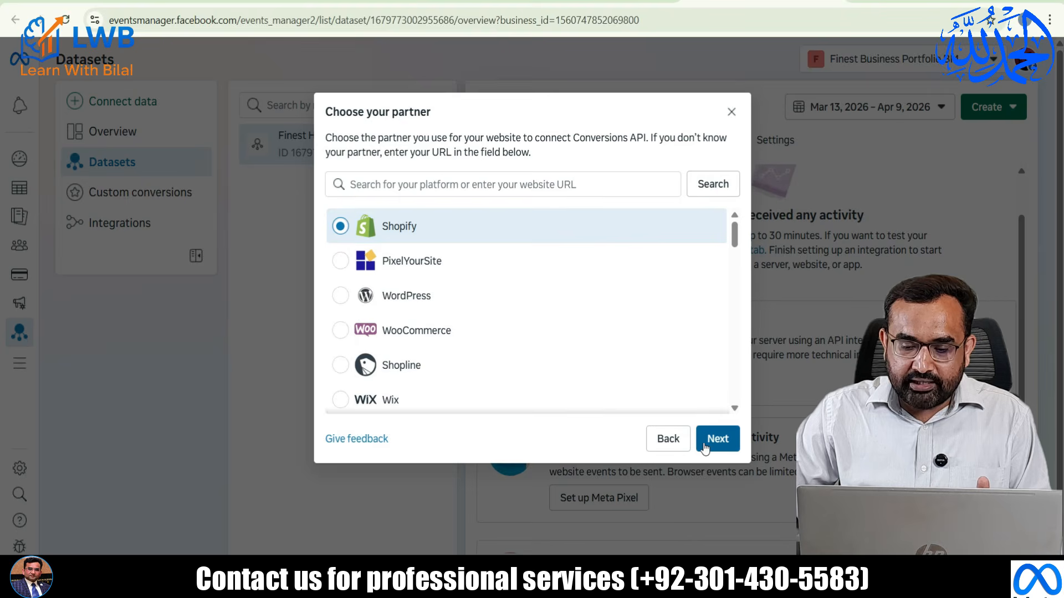
click(715, 440)
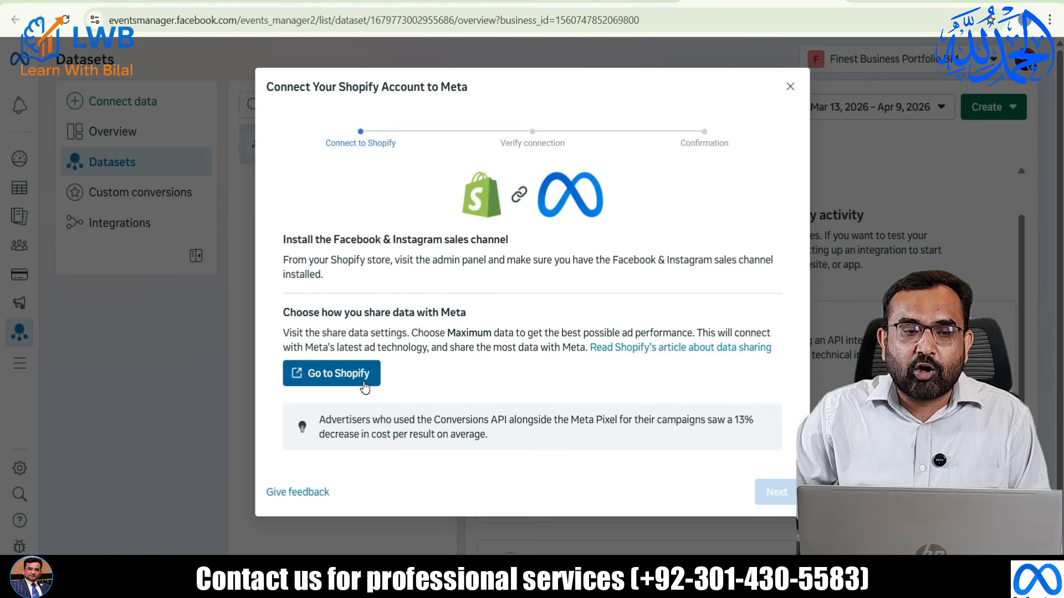
click(105, 2)
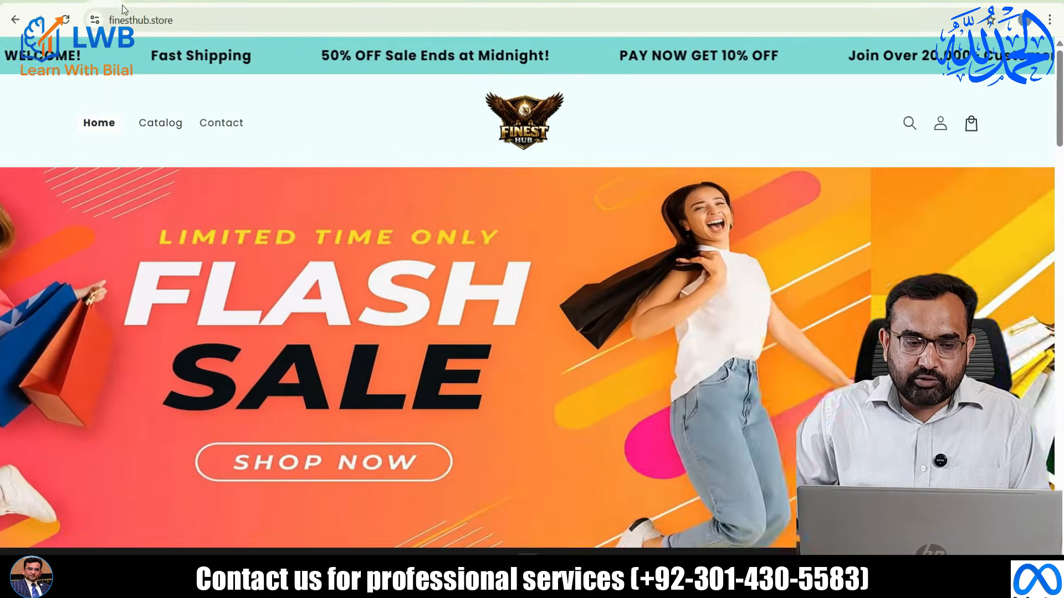
click(125, 19)
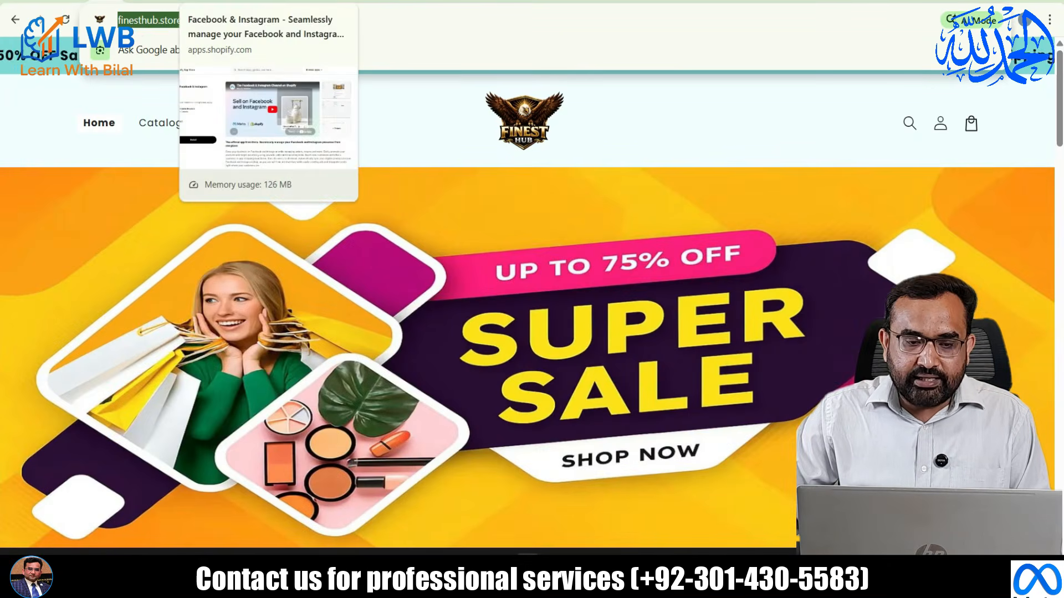
click(423, 3)
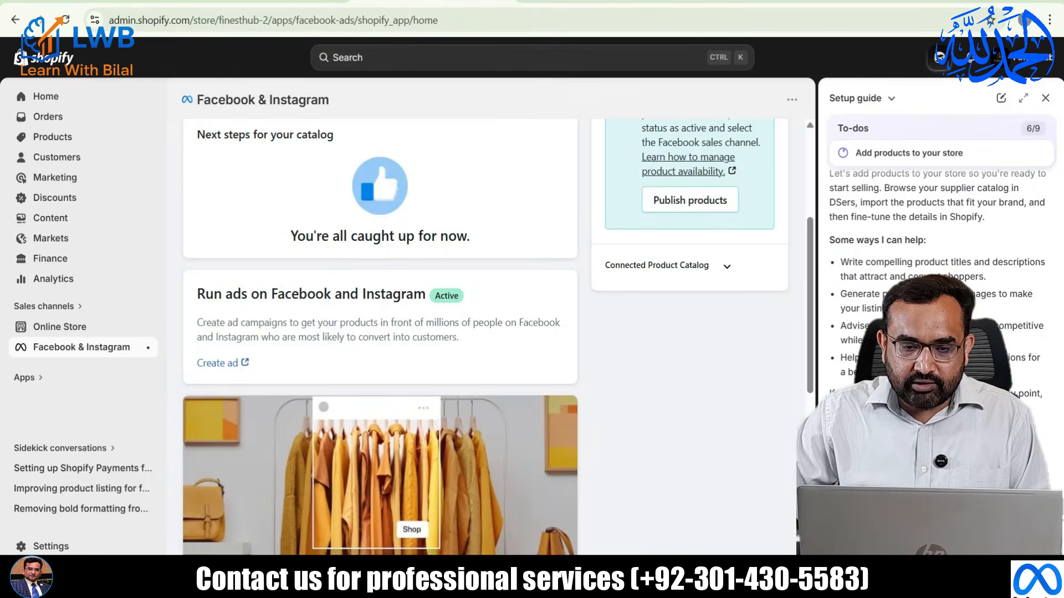
click(631, 3)
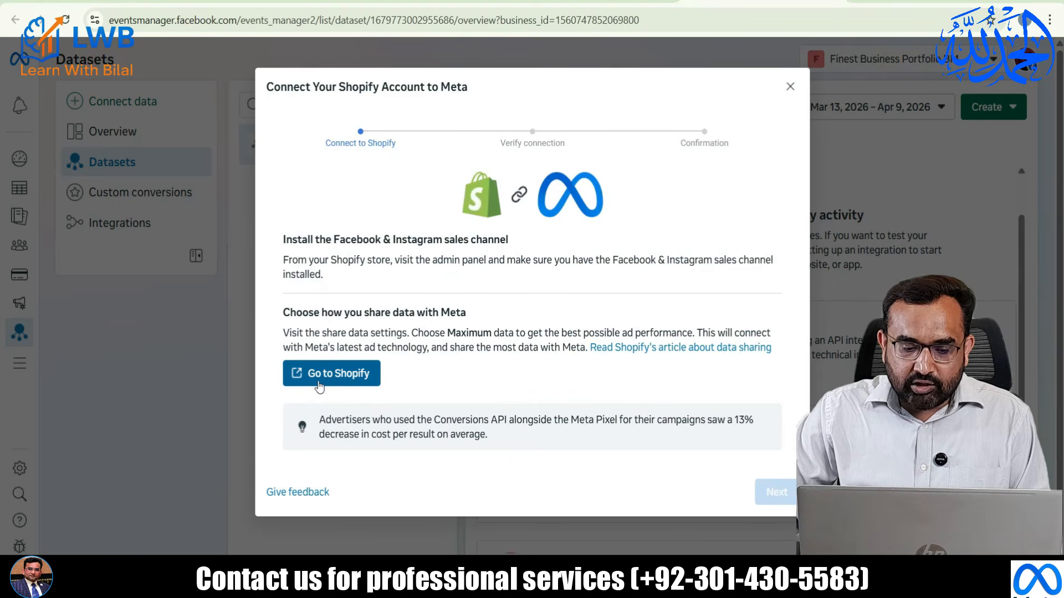
Step: Open the FinestHub store in Shopify from the connection setup, return to Events Manager, and continue to the connection verification
click(347, 376)
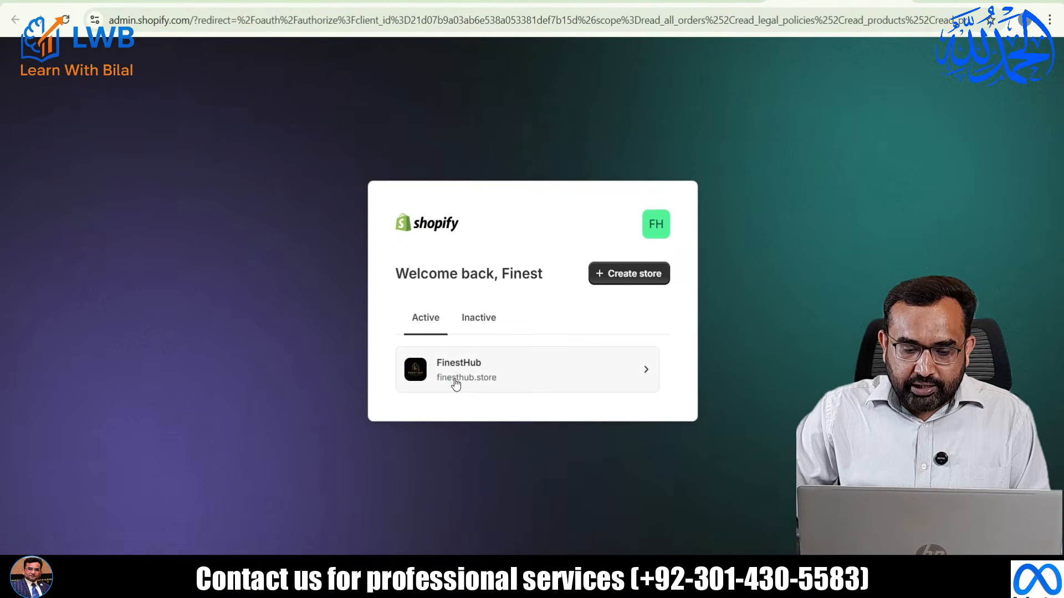
click(455, 381)
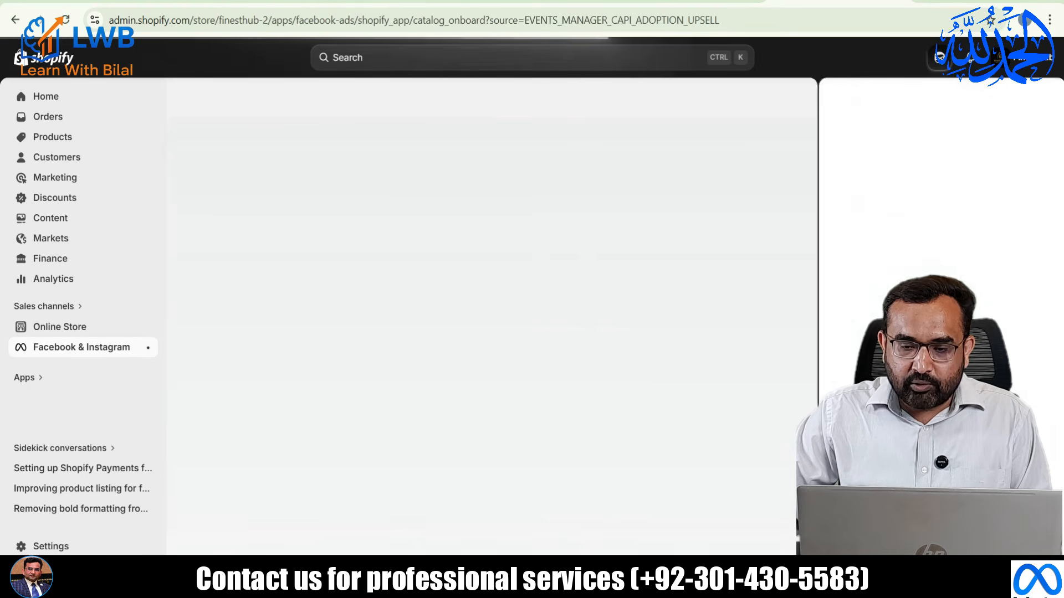
click(695, 2)
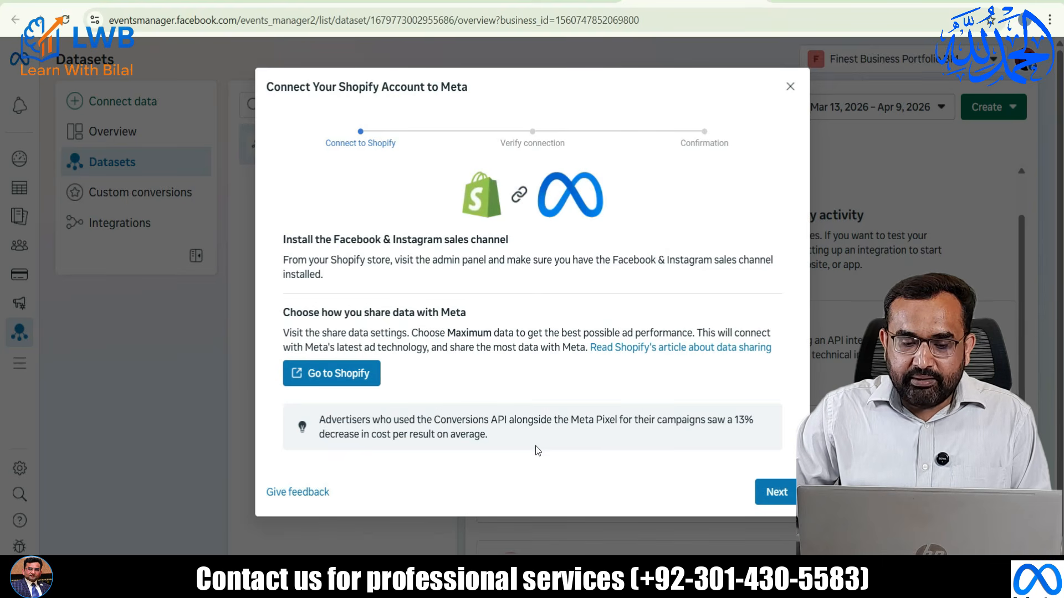
click(771, 490)
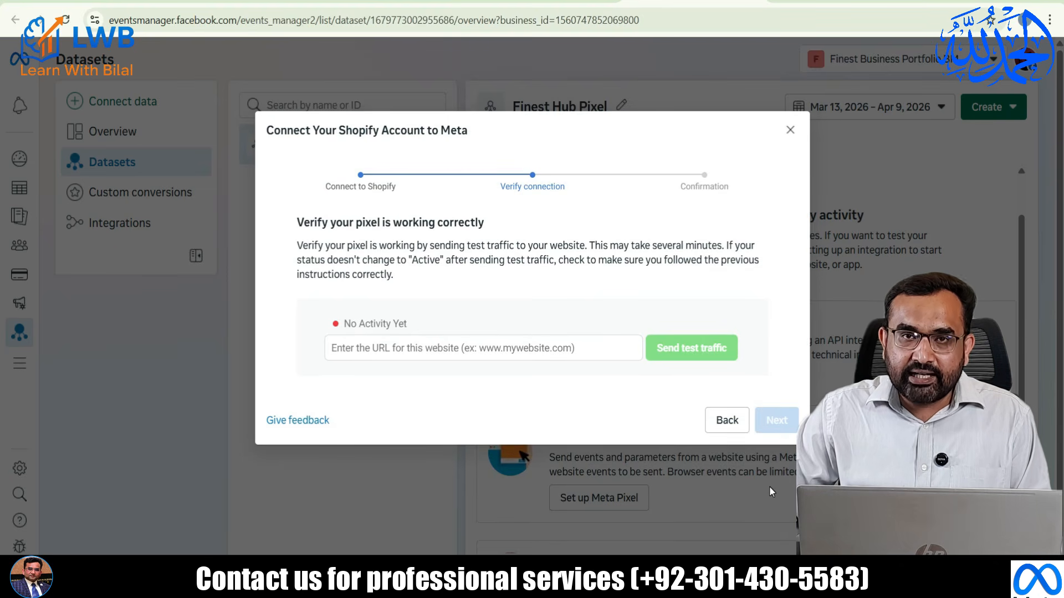
click(357, 347)
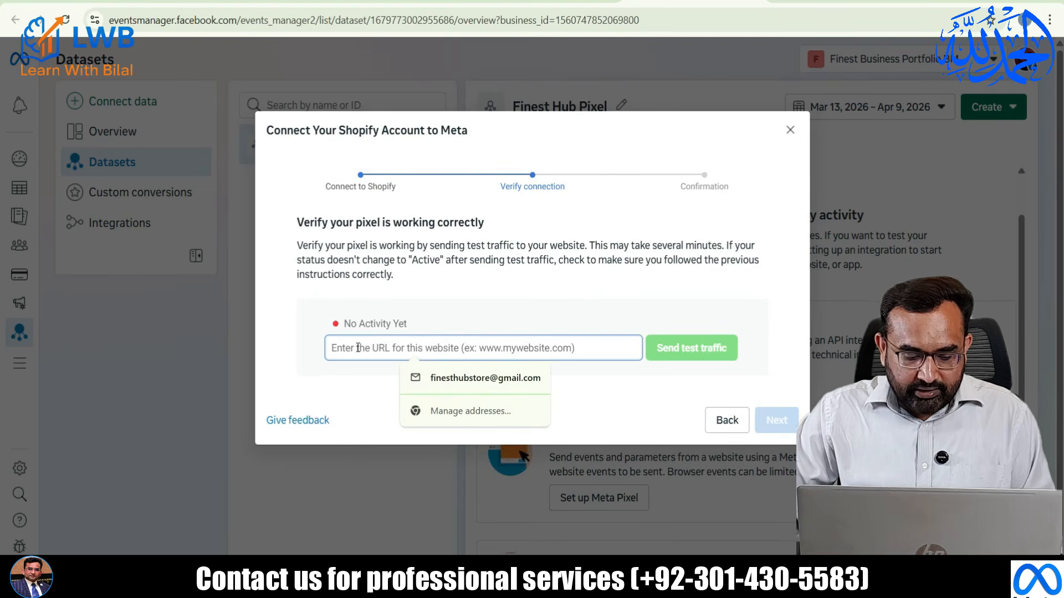
text(https://finesthub.store/)
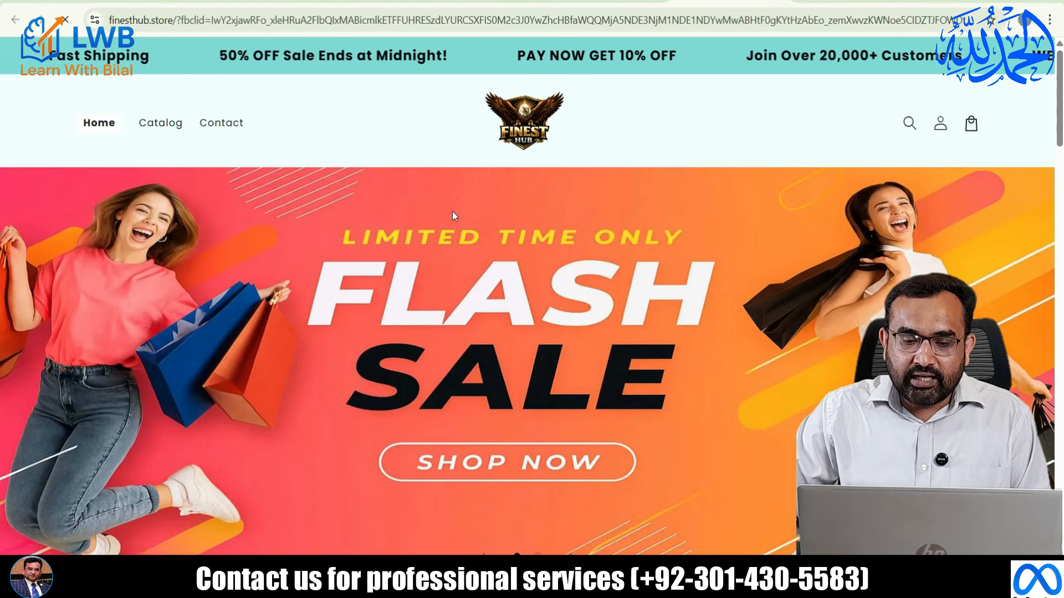
click(220, 129)
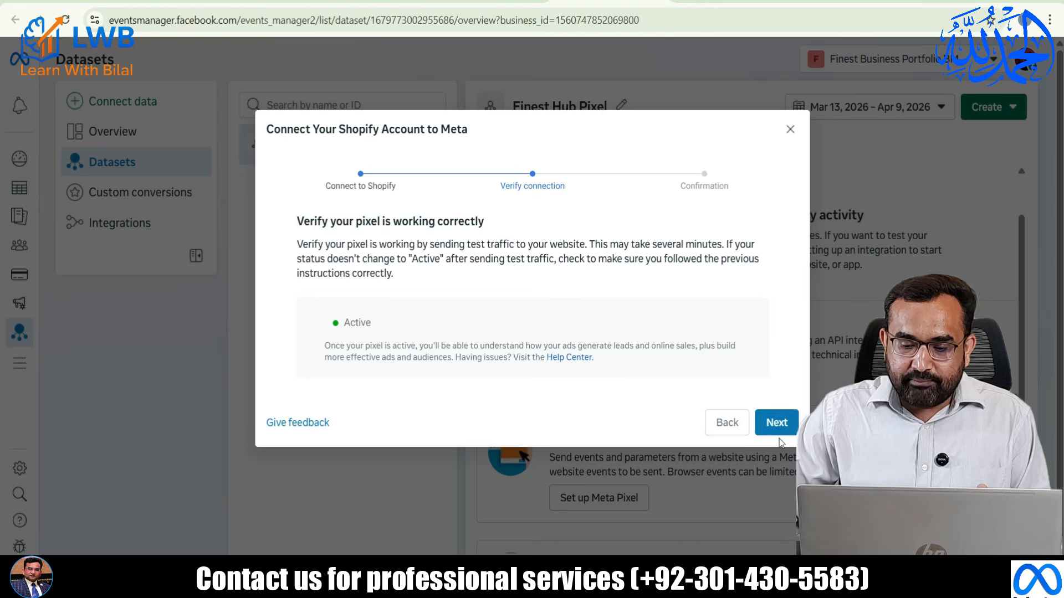
click(776, 421)
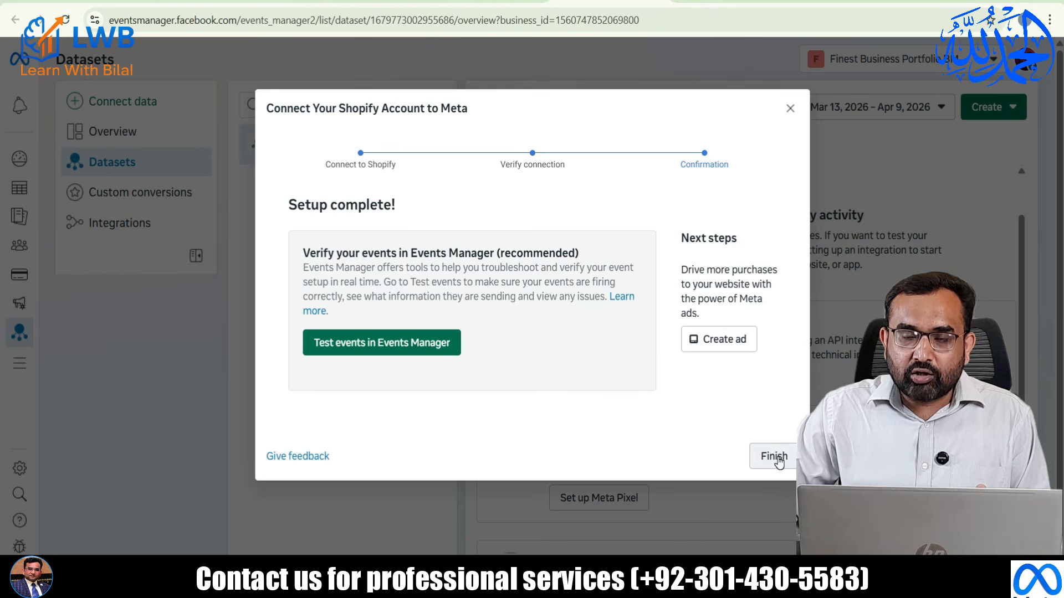
click(763, 457)
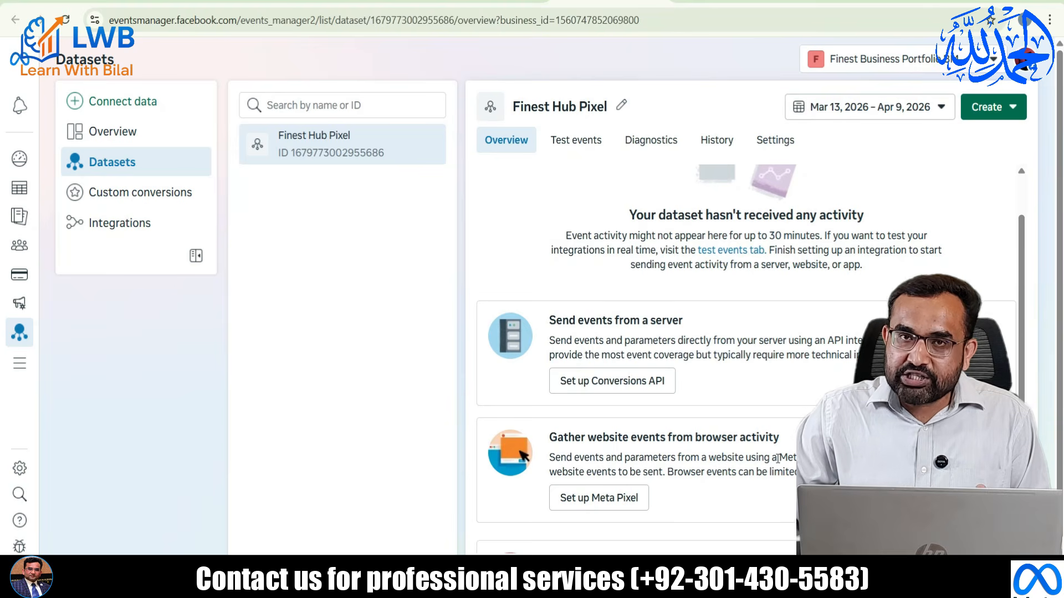
click(572, 145)
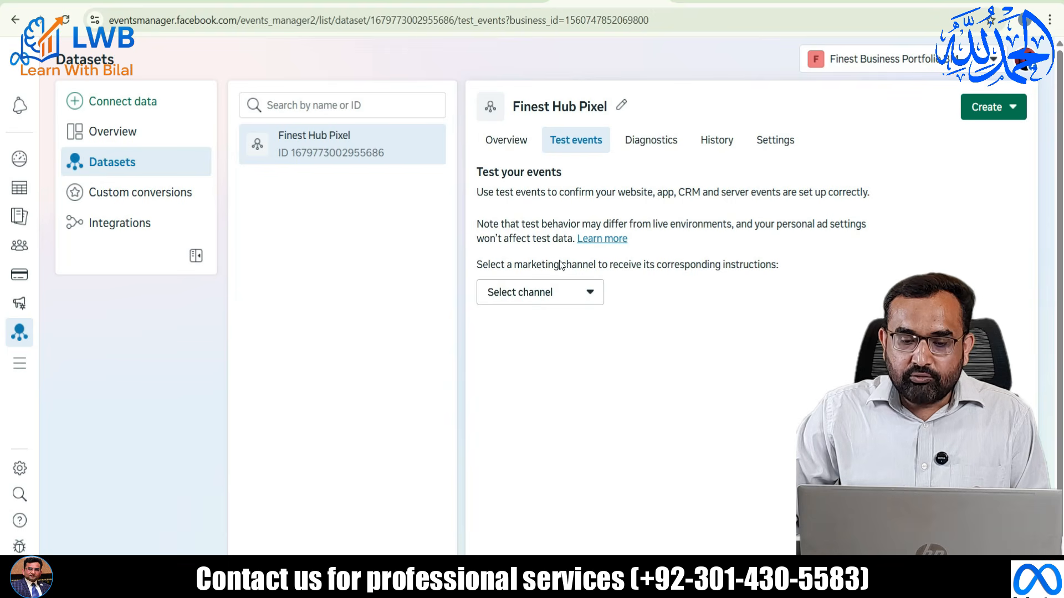
click(545, 300)
click(535, 333)
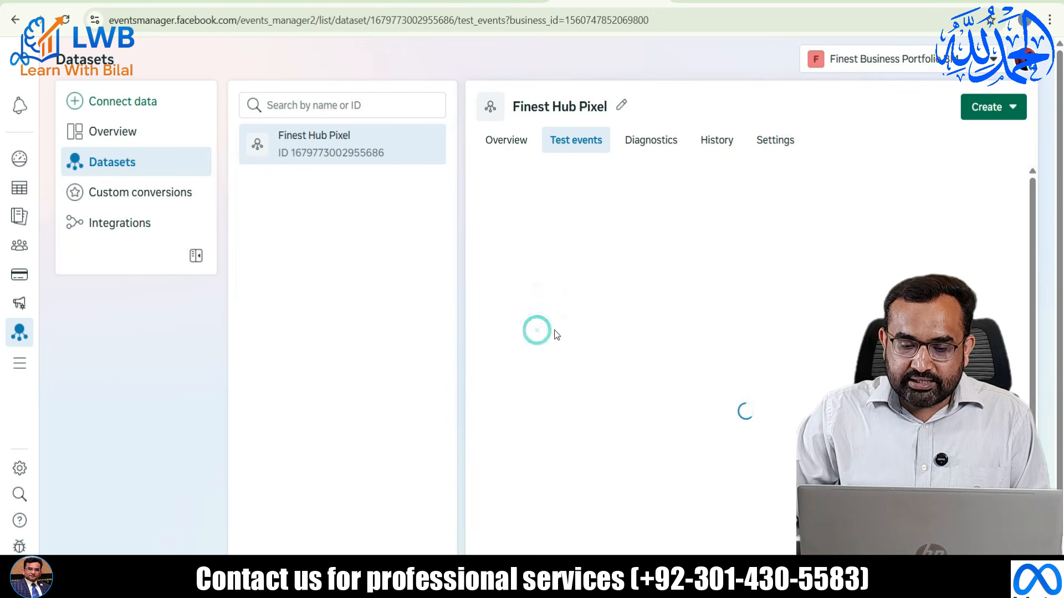
click(543, 388)
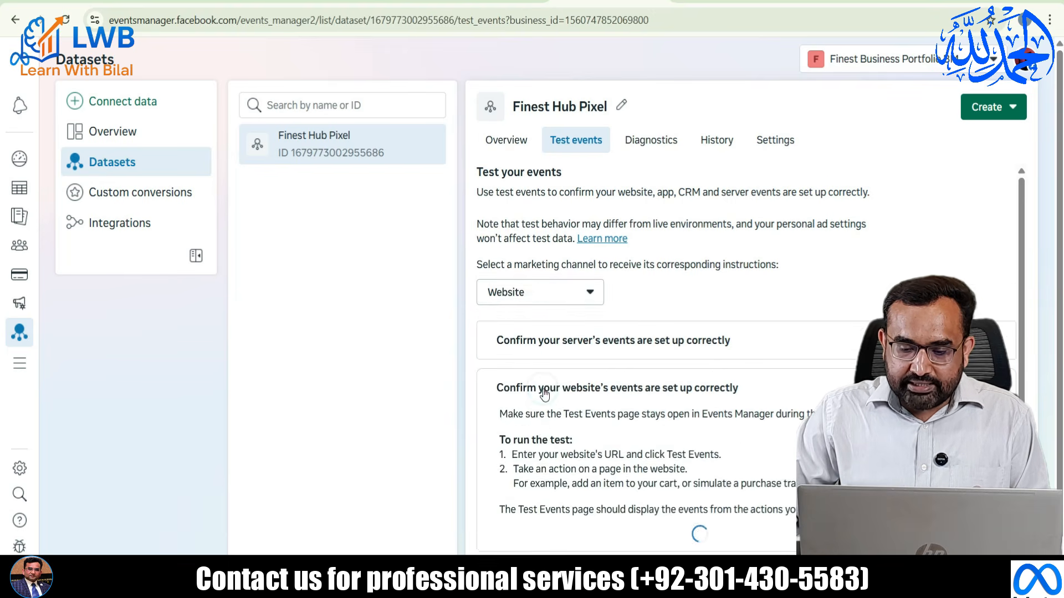
scroll(545, 389, down, 1)
click(537, 483)
text(https://finesthub.store/)
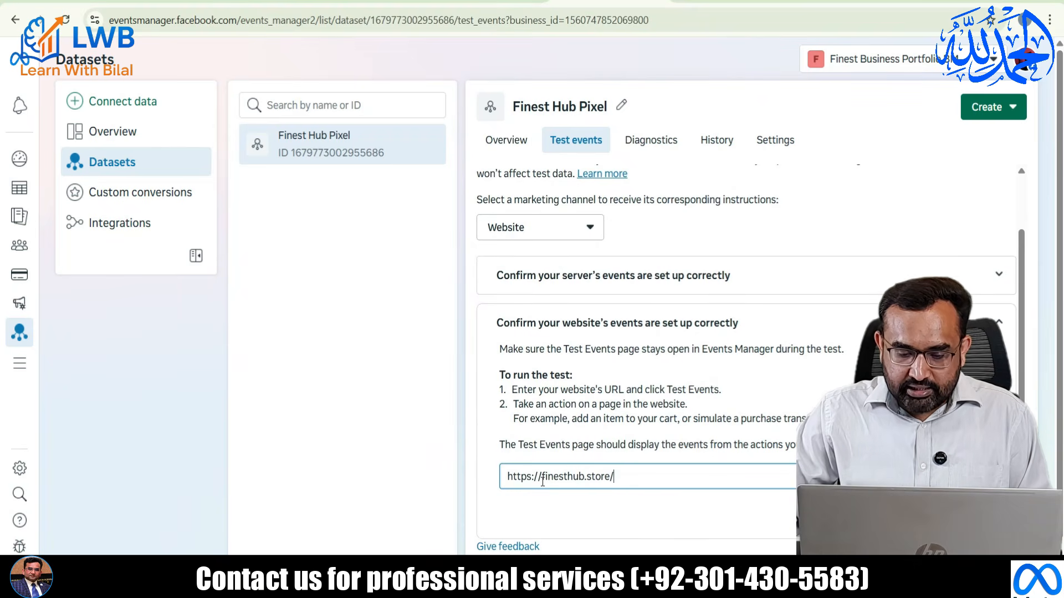
click(875, 476)
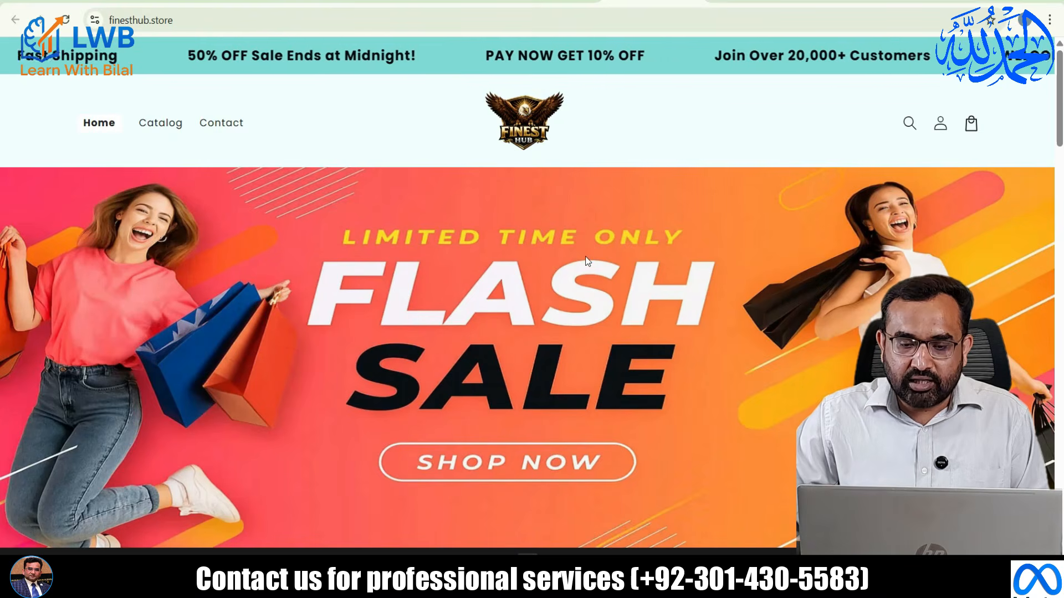
Step: Browse the store's home page and open its Contact page to trigger test events, and return to the event test in Events Manager
scroll(585, 256, down, 10)
scroll(588, 261, up, 10)
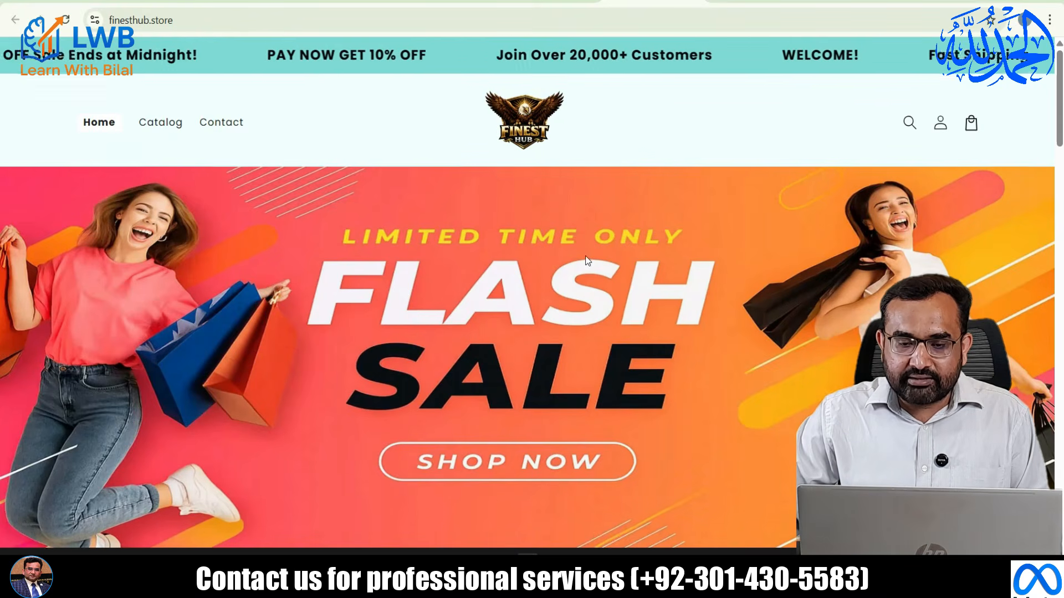
click(232, 124)
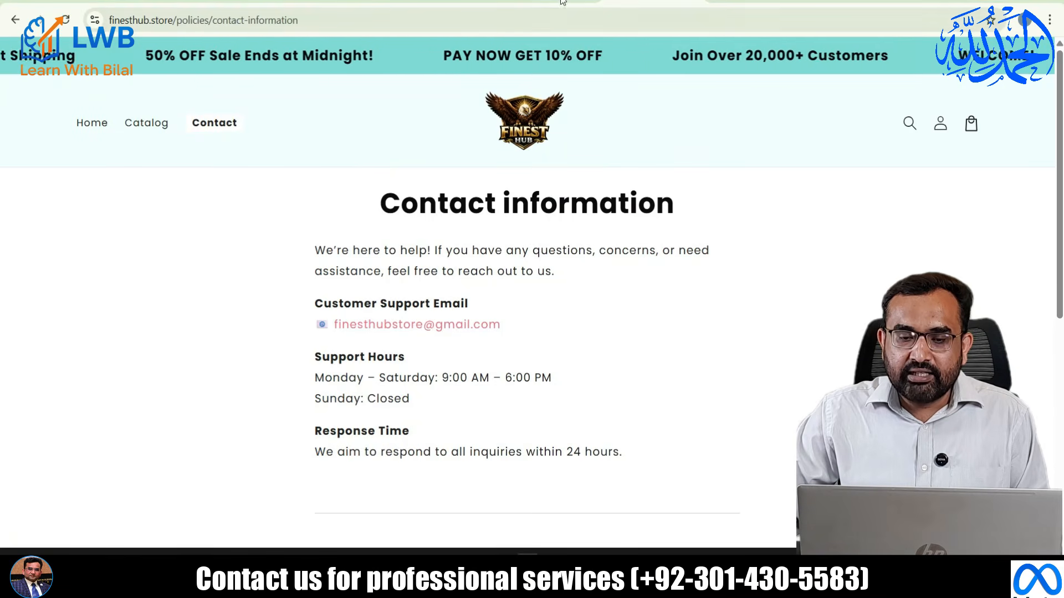
key(ctrl+Tab)
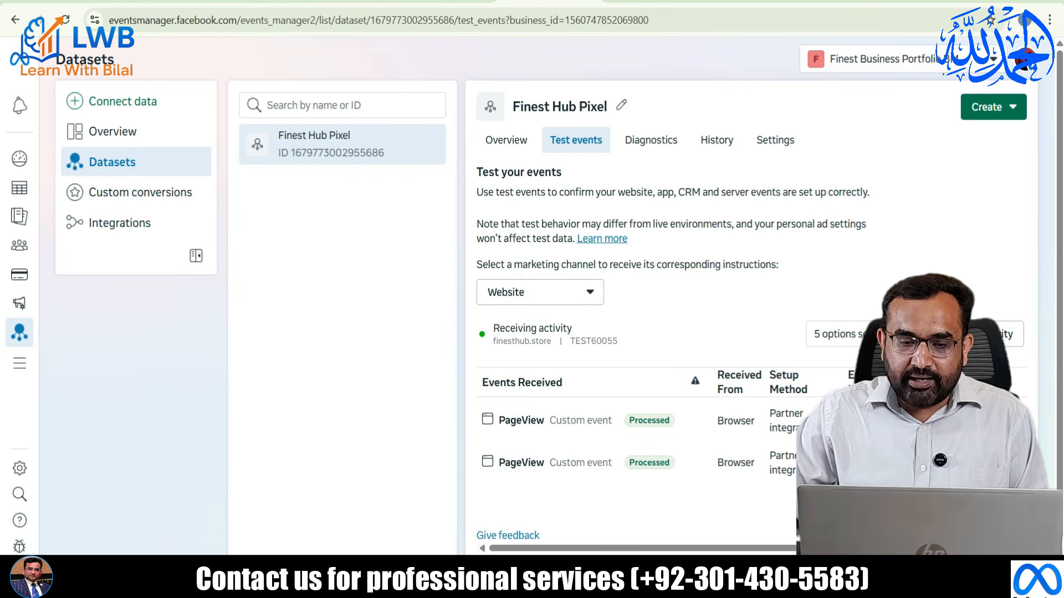
Step: Switch to the Meta business settings and connect the Finest Hub ad account to the Finest Hub Pixel dataset
click(423, 3)
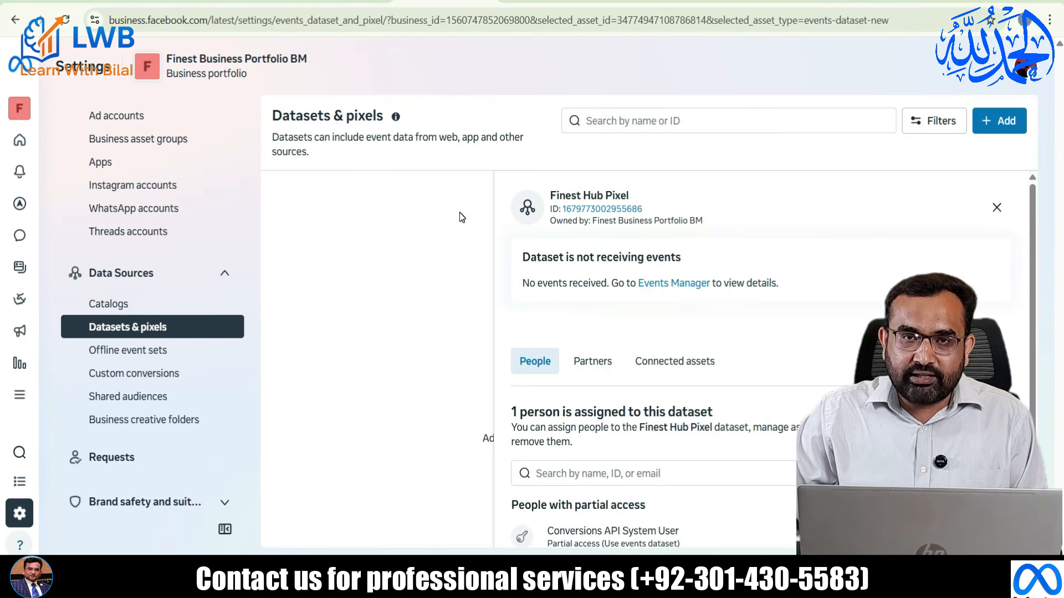
click(674, 362)
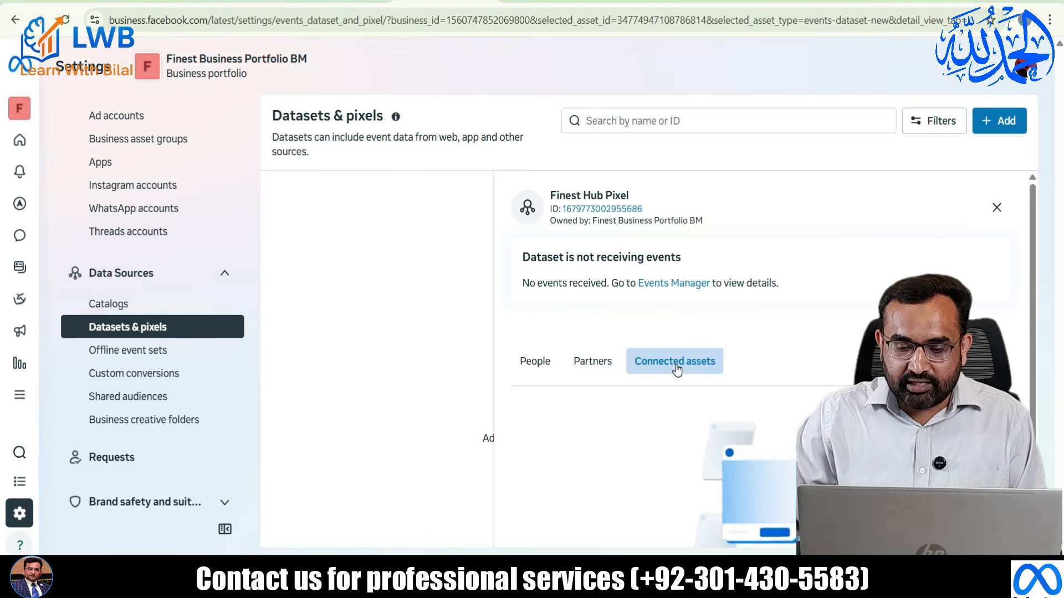
scroll(677, 370, down, 2)
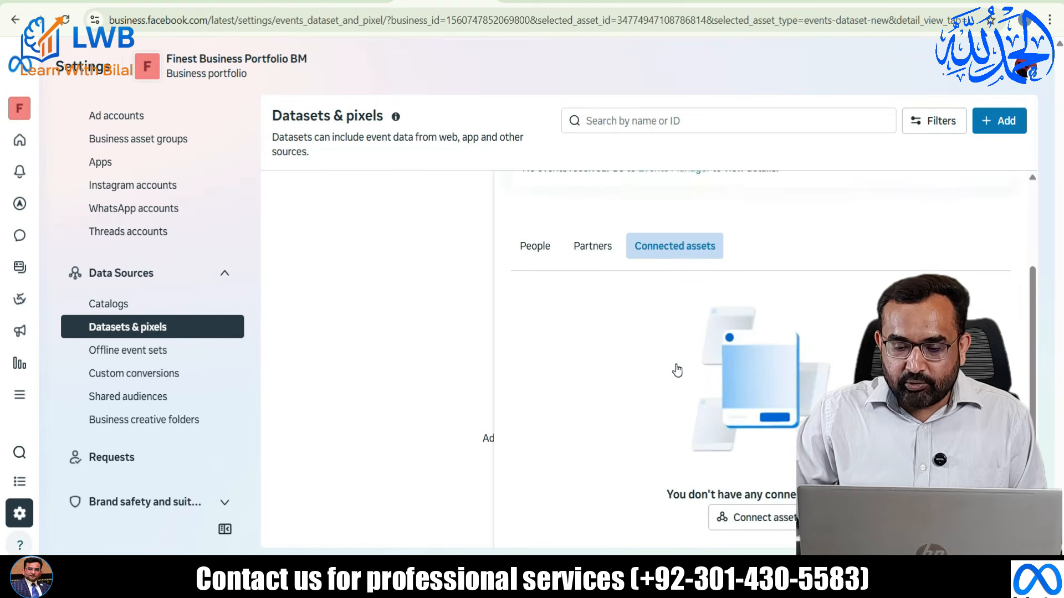
click(754, 520)
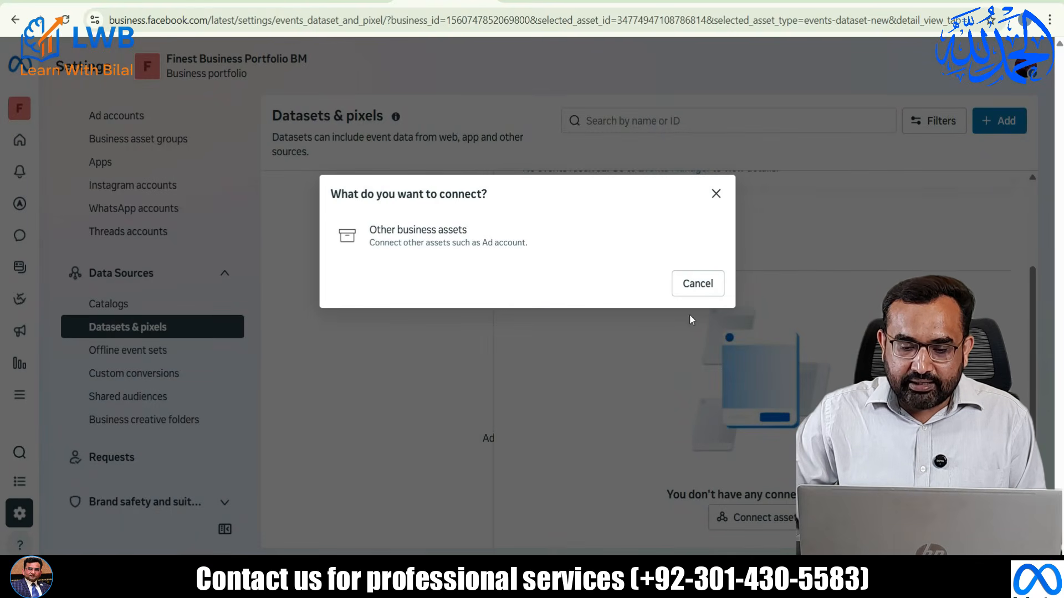
click(428, 237)
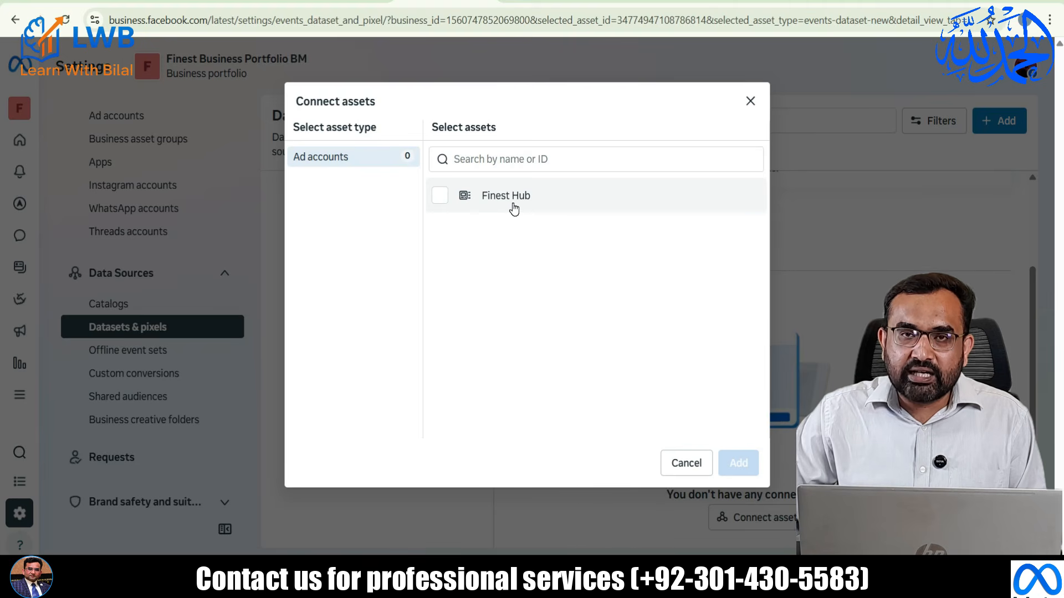
click(440, 204)
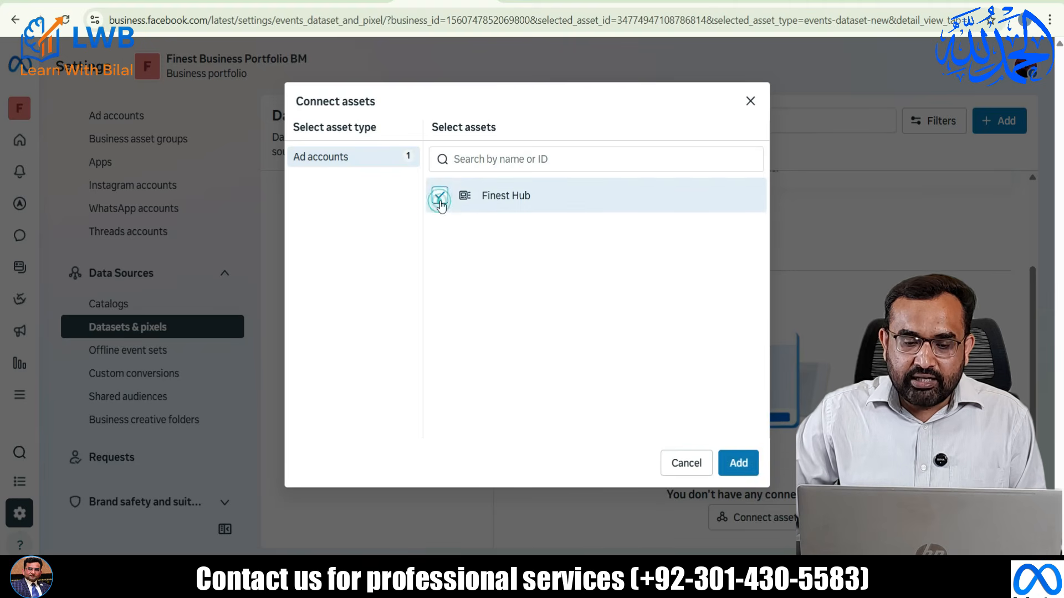
click(739, 464)
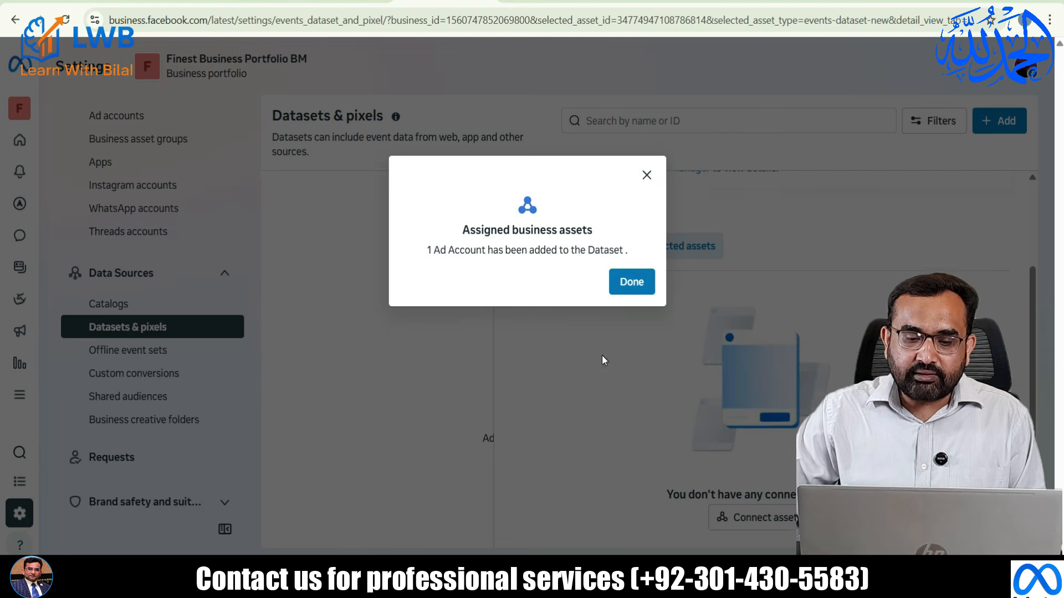
click(628, 283)
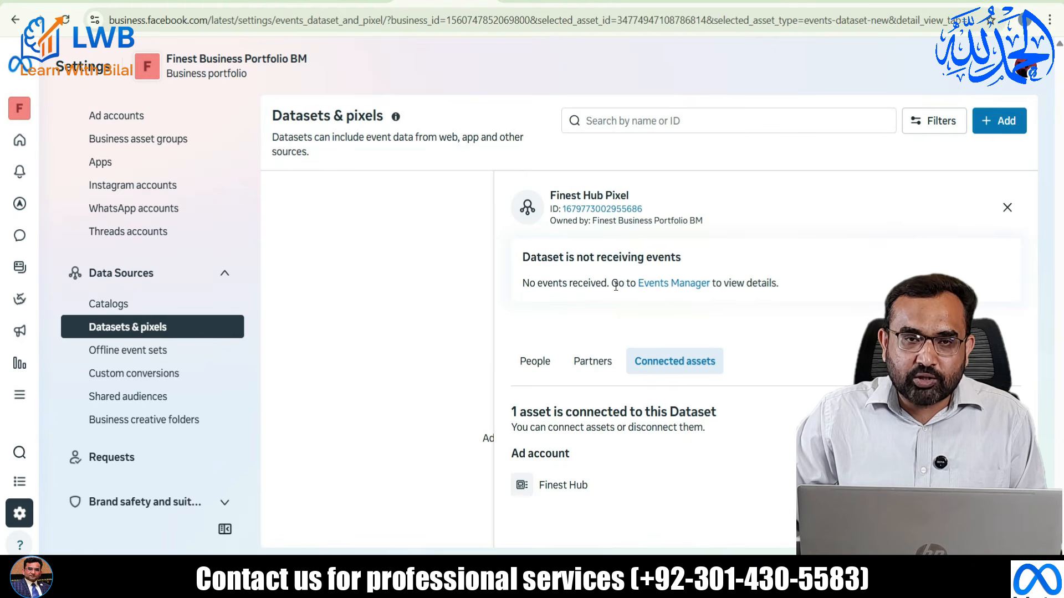
Step: Open the campaigns in Ads Manager and accept Meta's non-discrimination policy
mouse_move(11, 180)
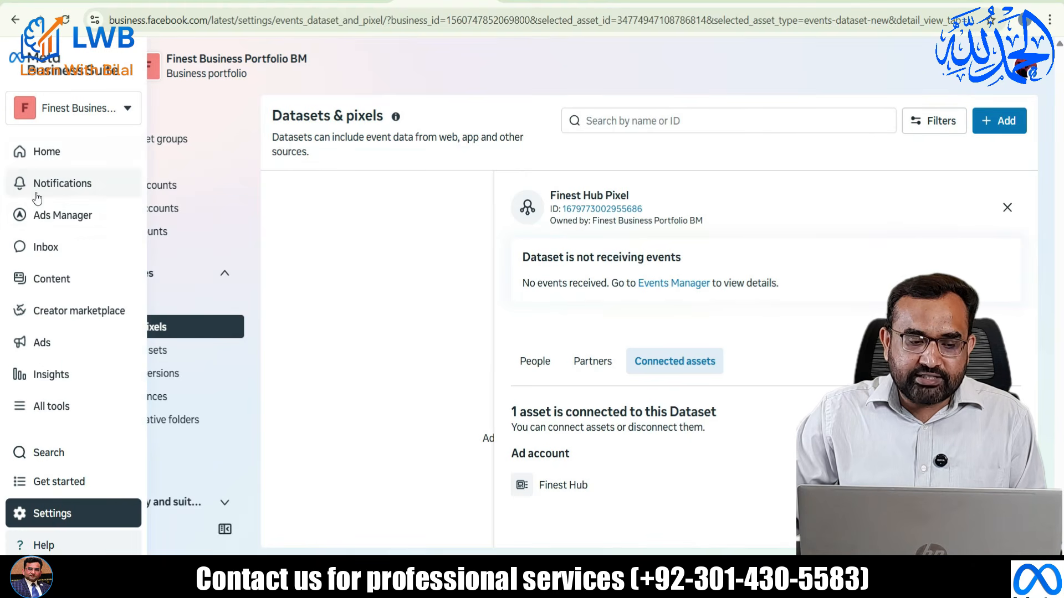
mouse_move(53, 217)
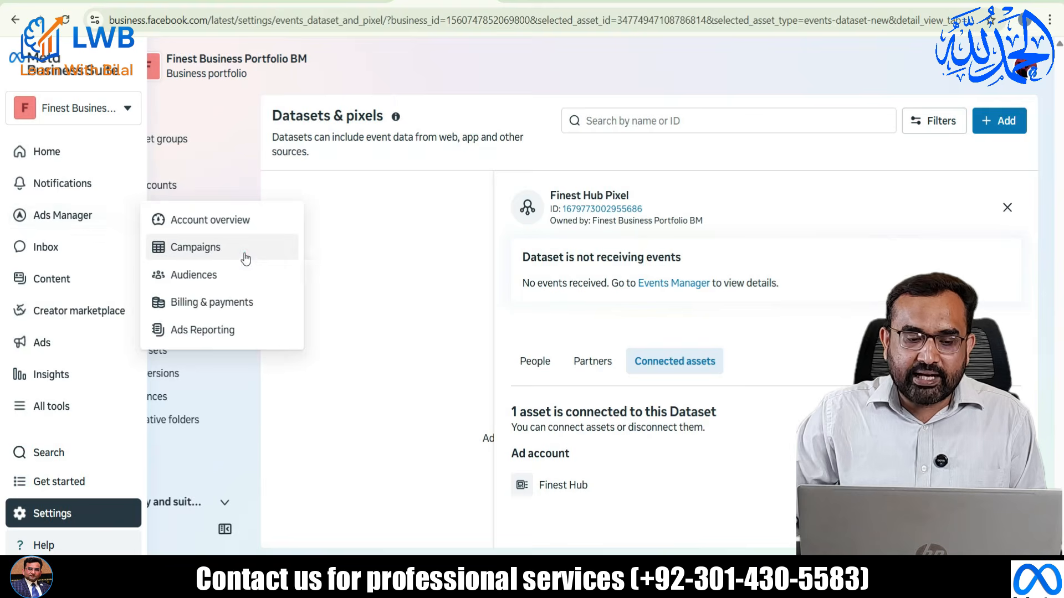
click(244, 251)
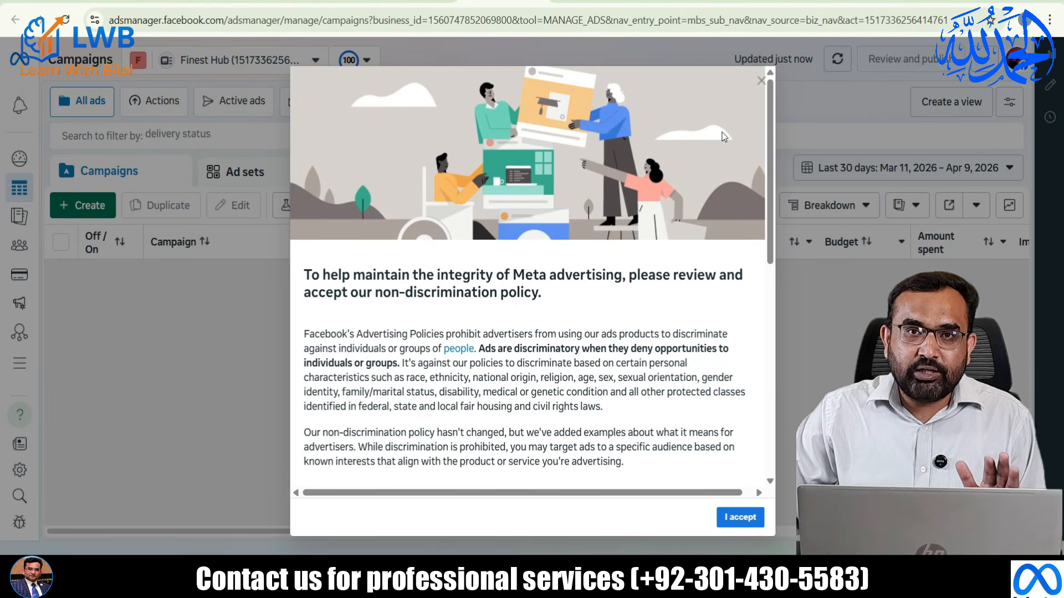
scroll(737, 443, down, 4)
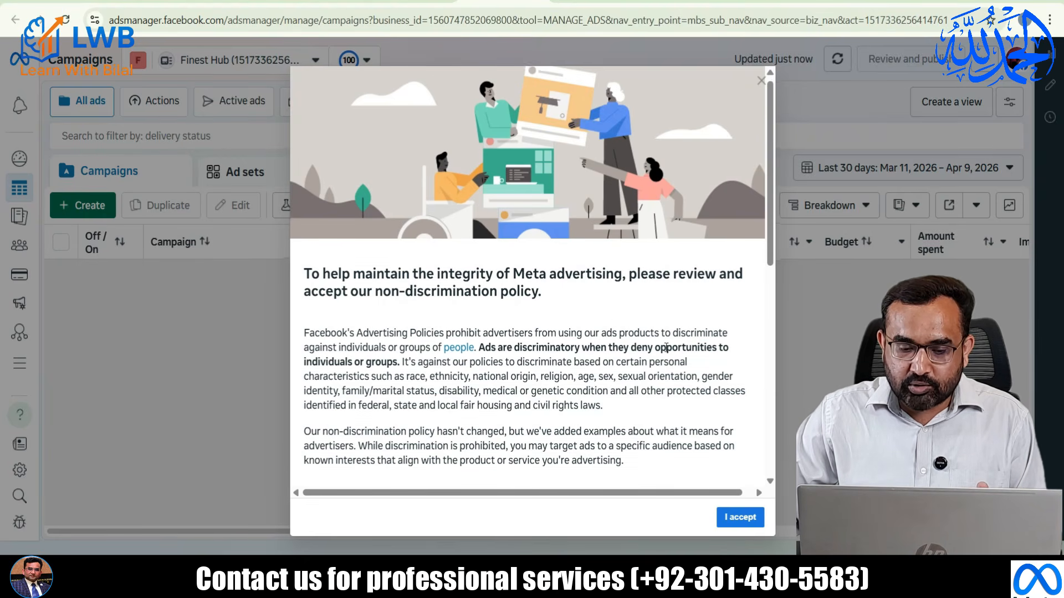
click(740, 518)
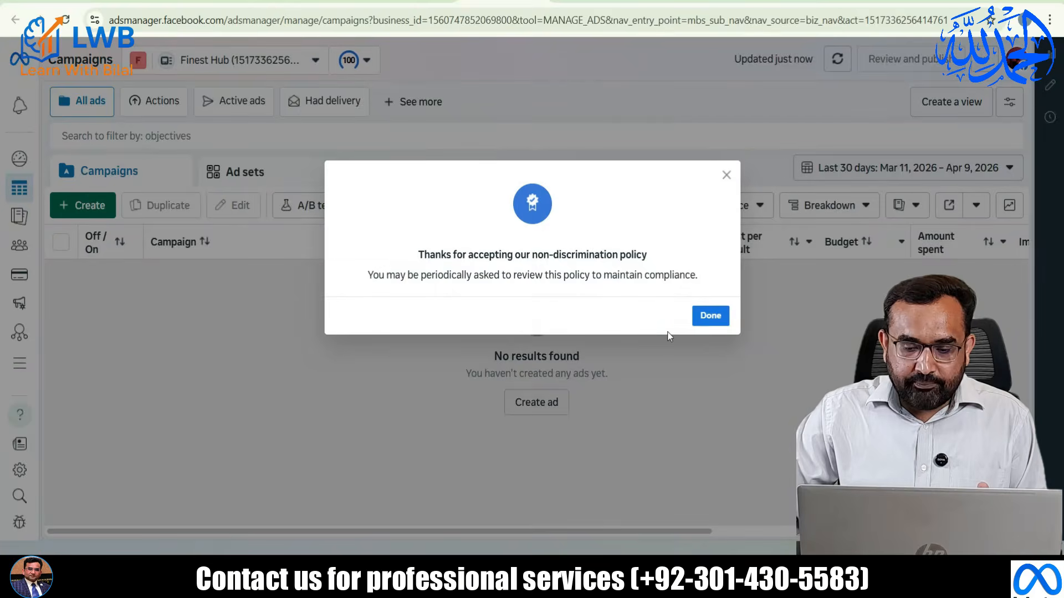
click(703, 316)
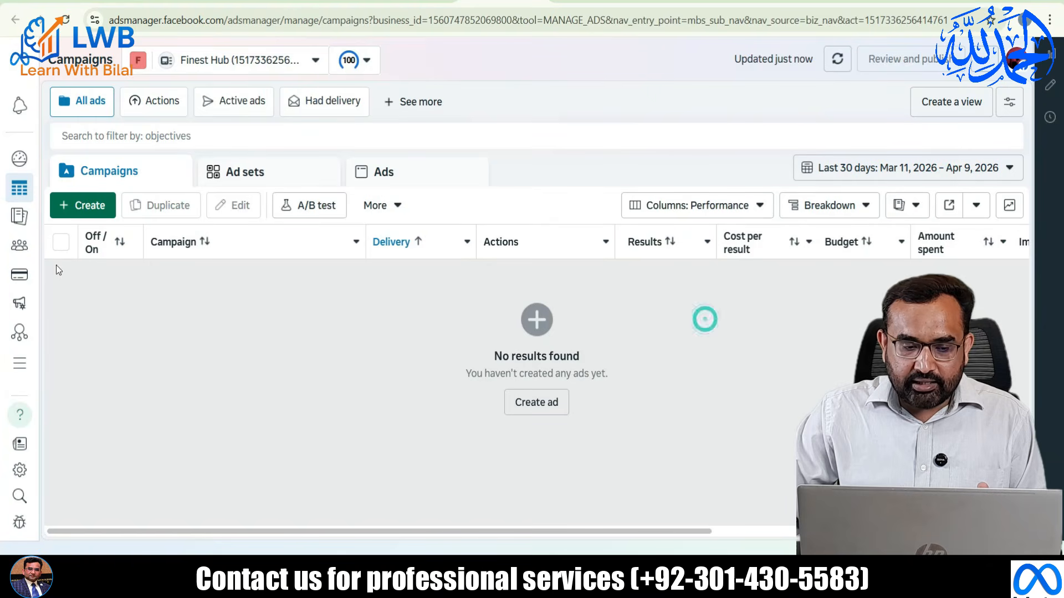
Step: Create a new campaign with the Sales objective, dismiss the Advantage+ notice, and open the new ad set's conversion settings
click(90, 208)
scroll(422, 388, down, 4)
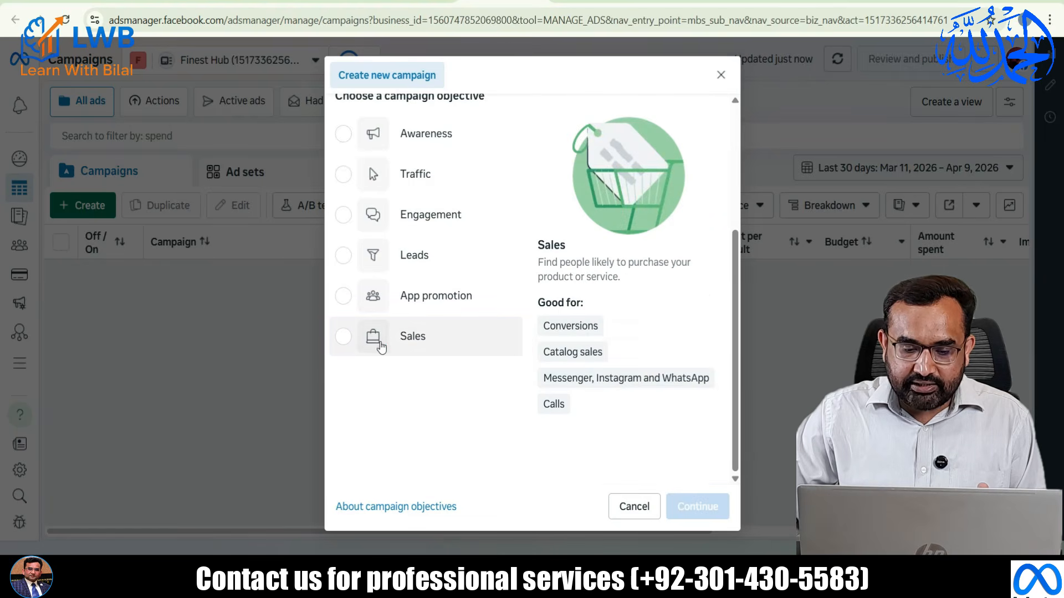
click(413, 336)
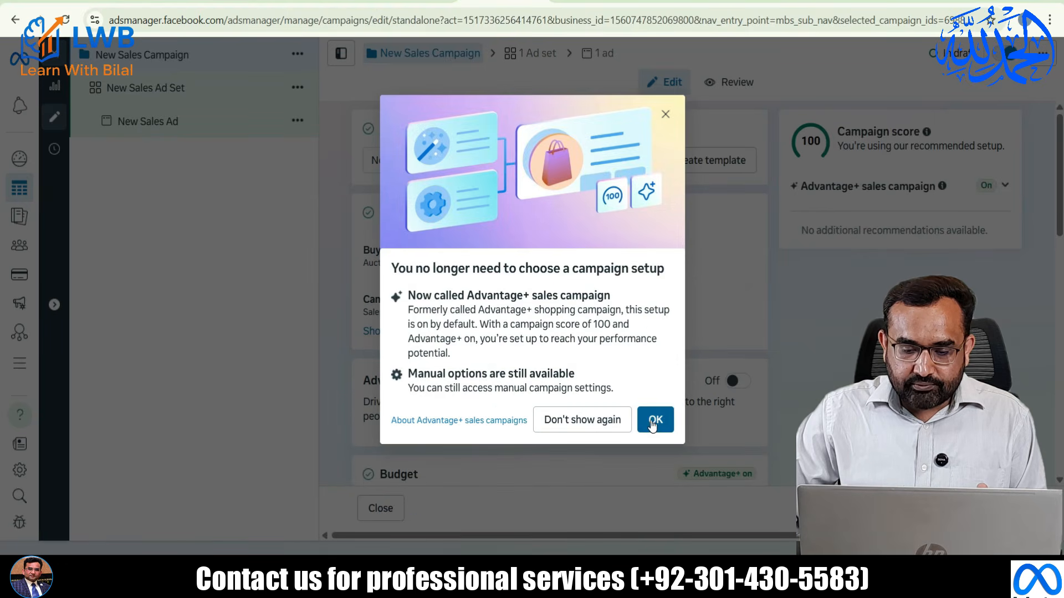
click(665, 114)
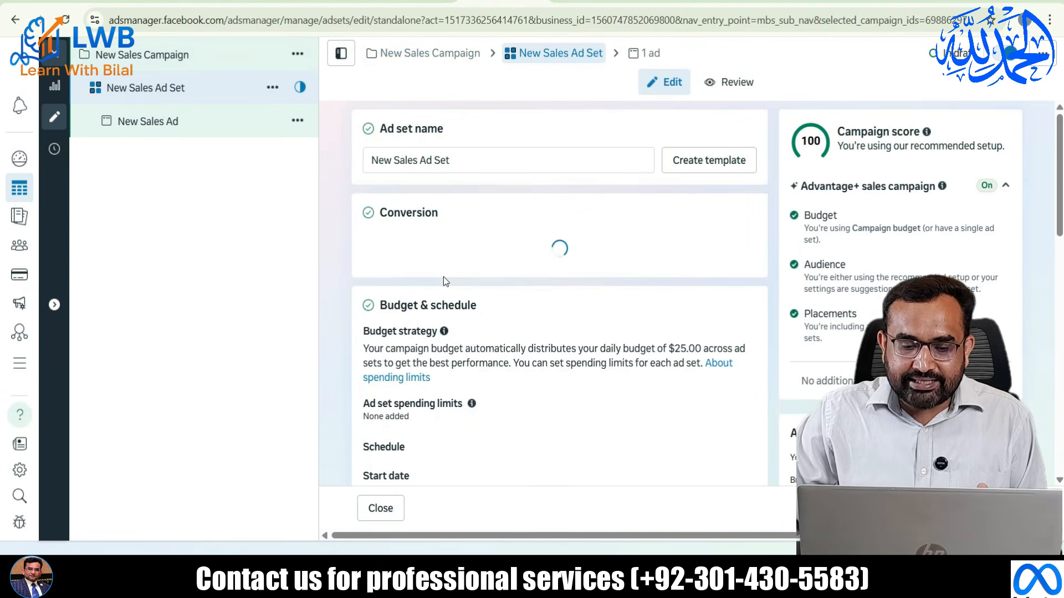
scroll(443, 277, down, 4)
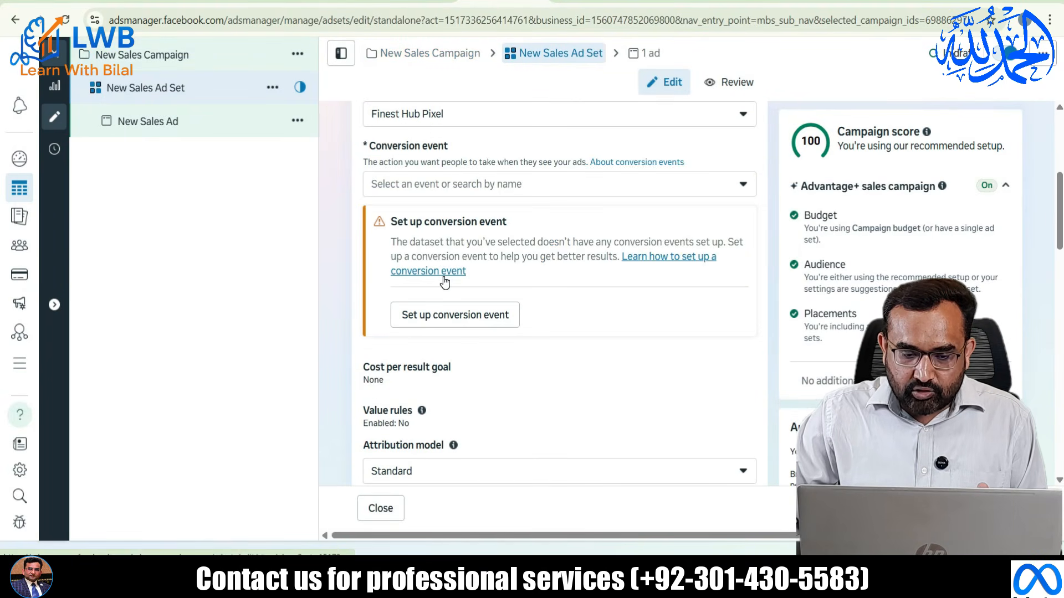
Step: Open the New Sales Ad and check which pixel and pixel ID its Tracking settings use for website events
scroll(444, 283, up, 3)
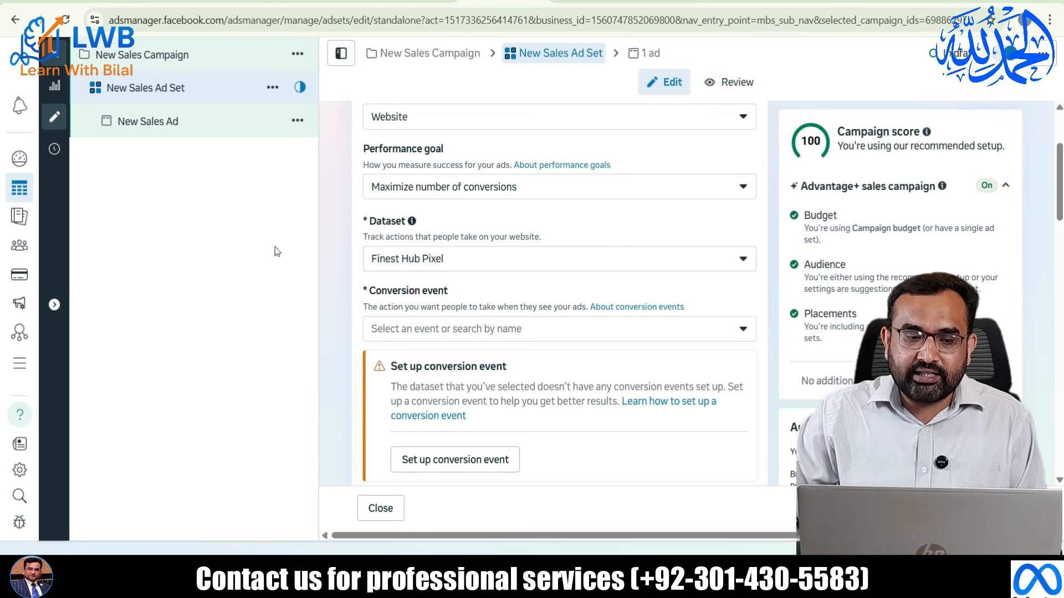
click(169, 126)
scroll(511, 253, down, 3)
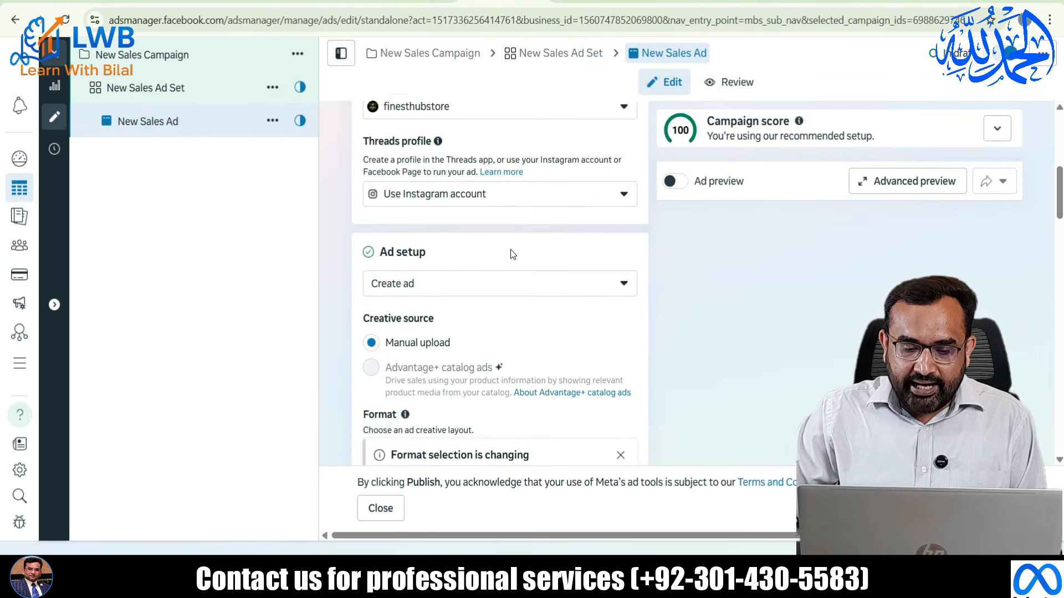
scroll(510, 252, up, 2)
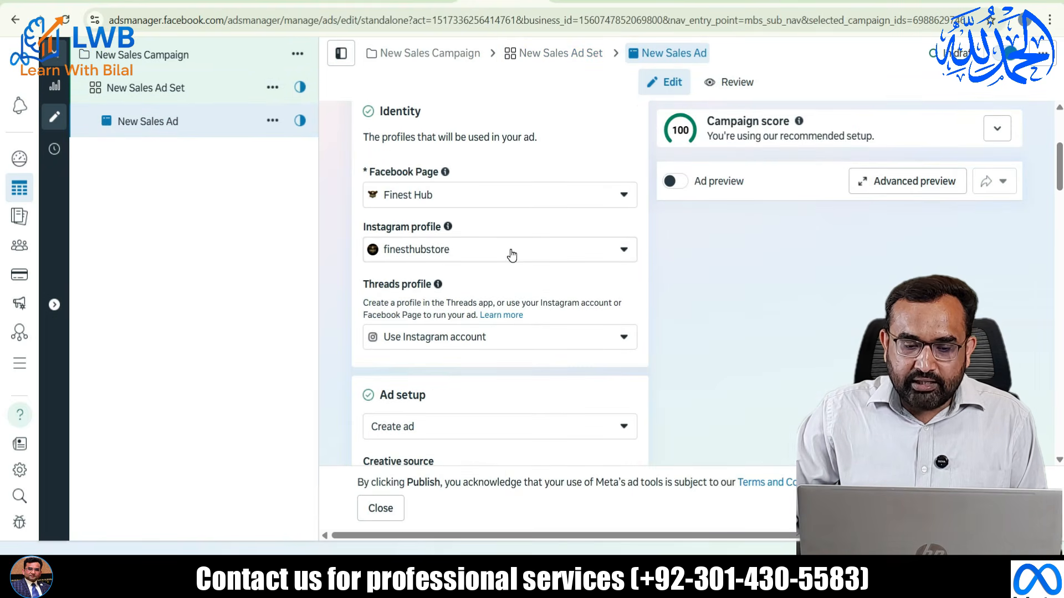
scroll(511, 254, down, 10)
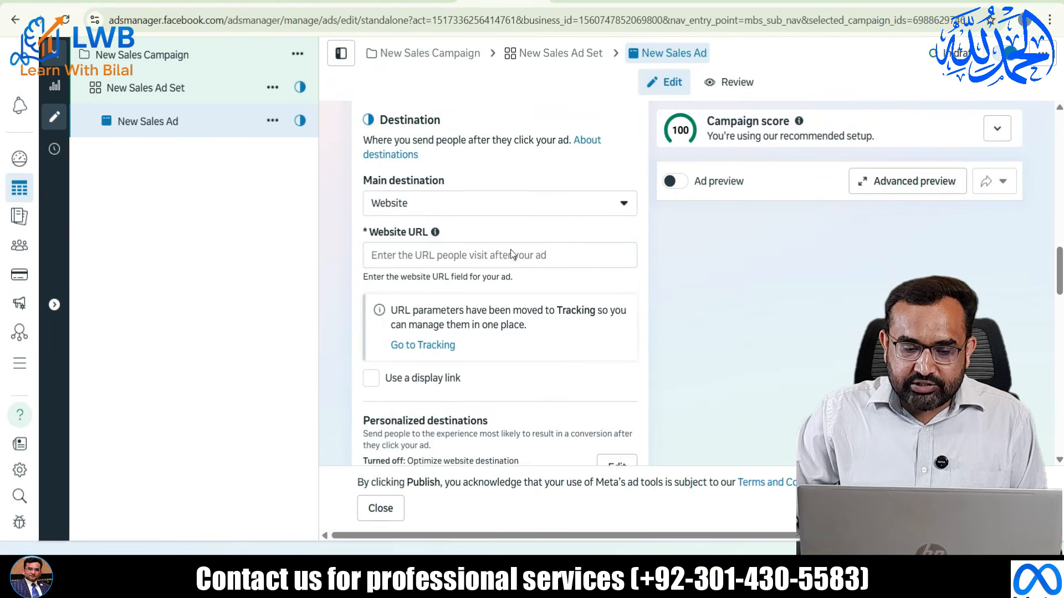
scroll(454, 208, down, 2)
scroll(412, 198, up, 1)
scroll(412, 198, down, 8)
scroll(443, 261, down, 10)
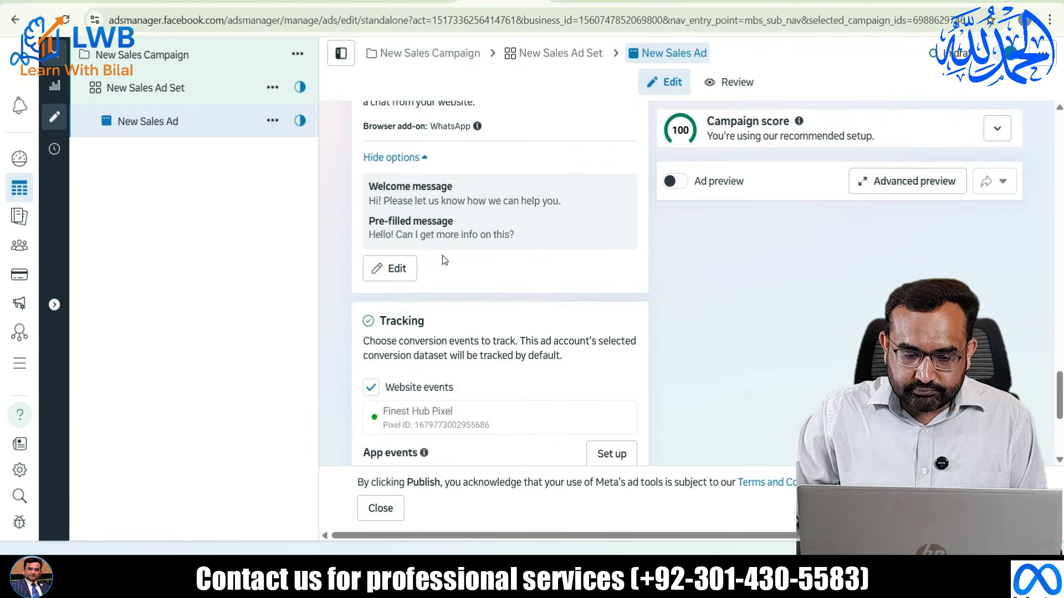
scroll(442, 260, down, 3)
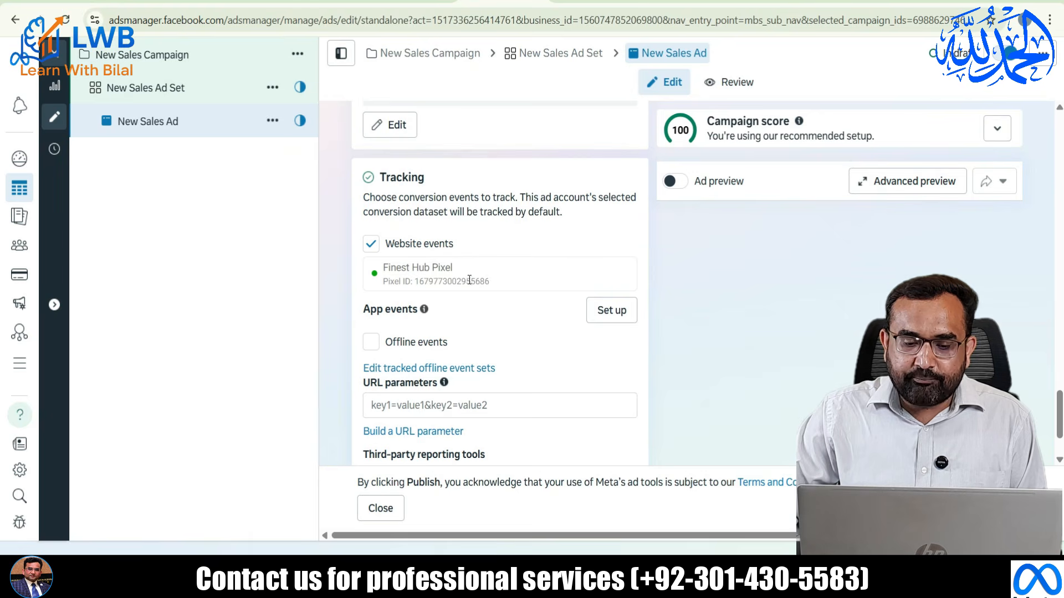
drag(493, 286, 478, 287)
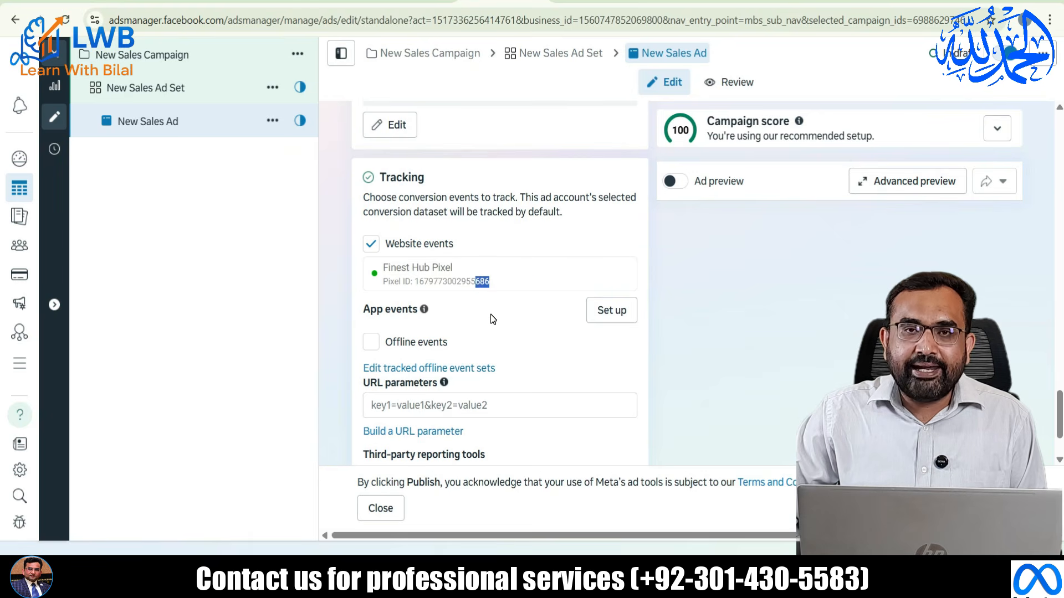